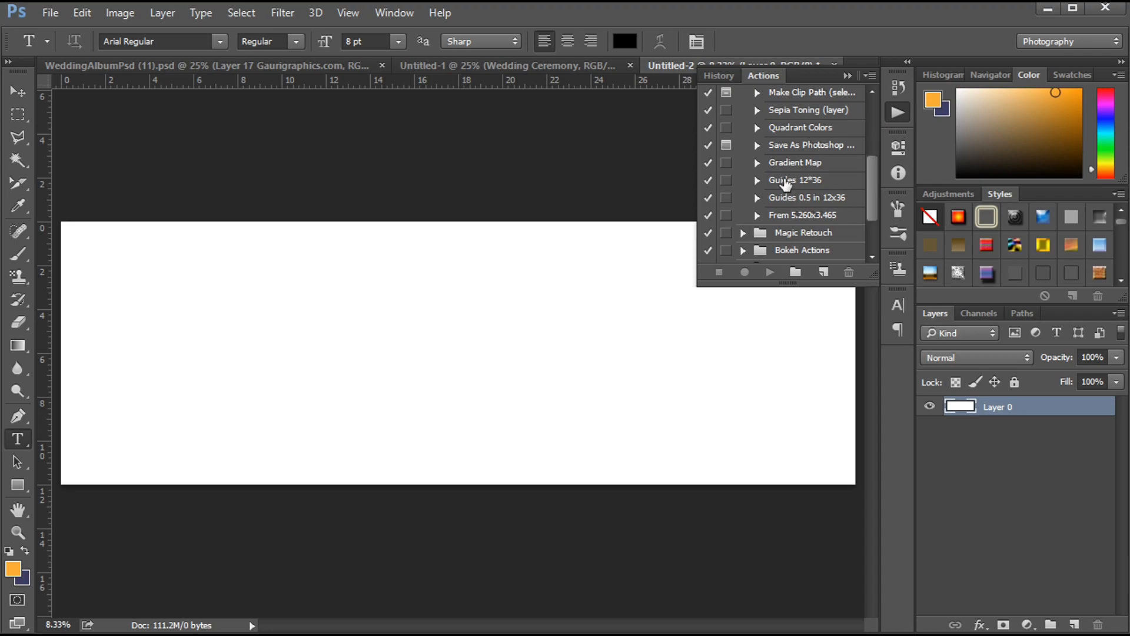
Run the recorded Guides 12*36 action to place the margin and centre guides on the album spread.
left_click(769, 272)
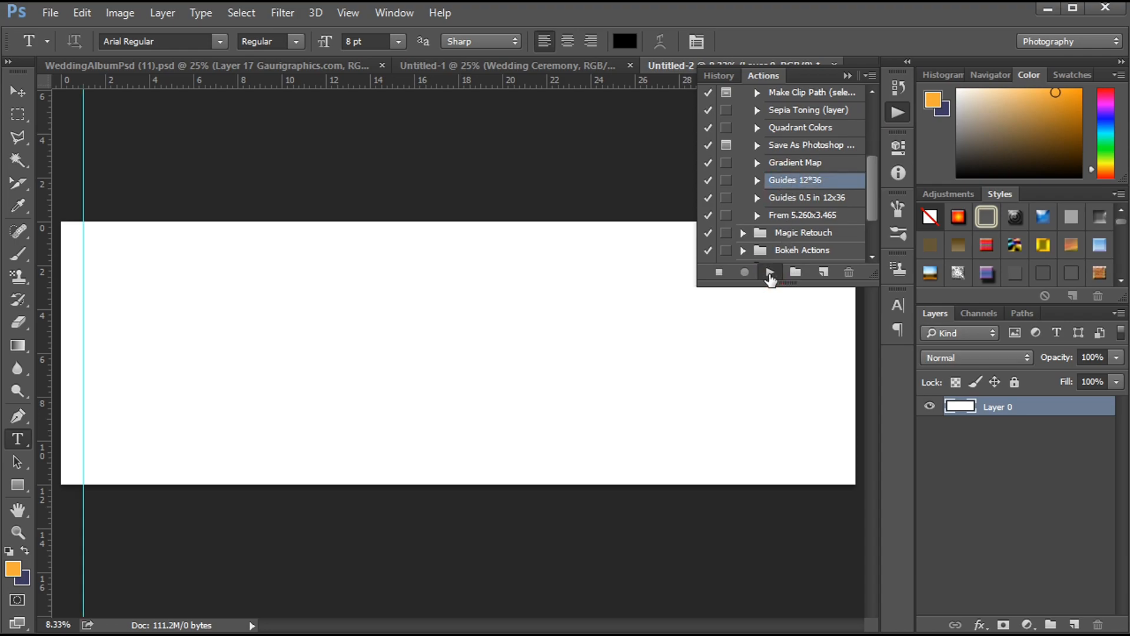
left_click(898, 112)
Add a Solid Color fill layer over the whole spread in a bright, saturated blue.
left_click(1027, 625)
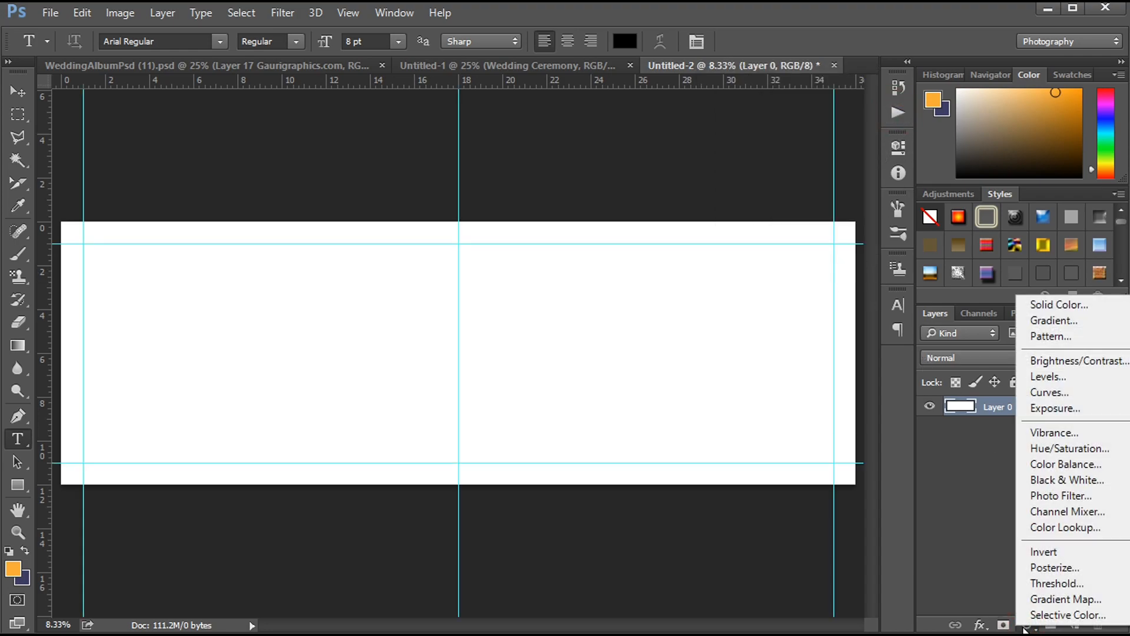
left_click(1055, 305)
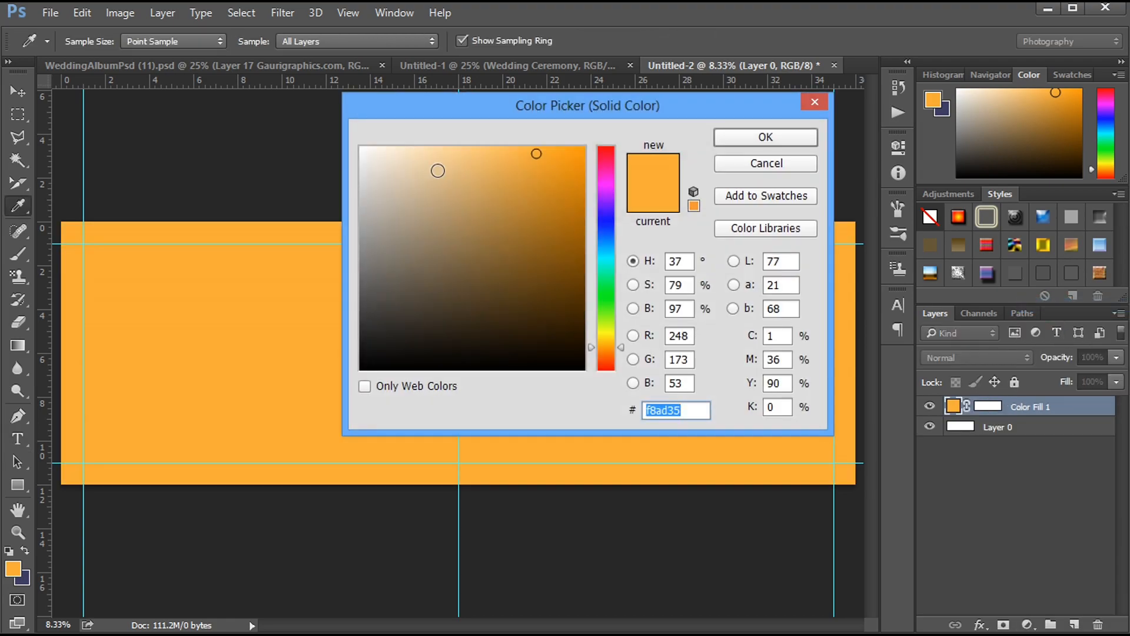
left_click_drag(610, 248, 606, 221)
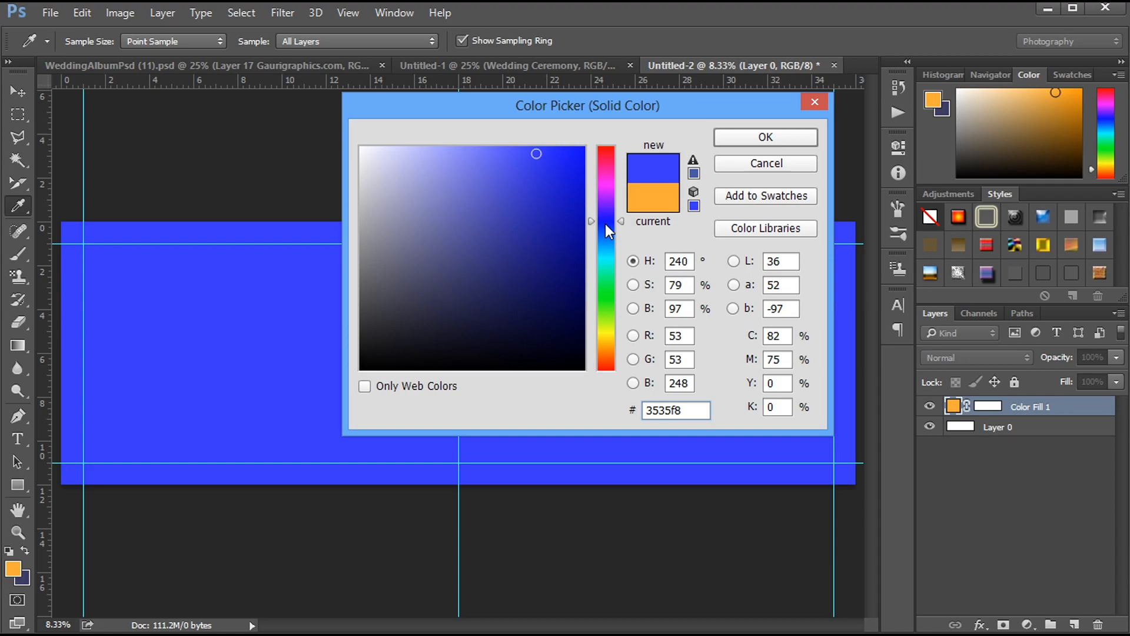
left_click(607, 217)
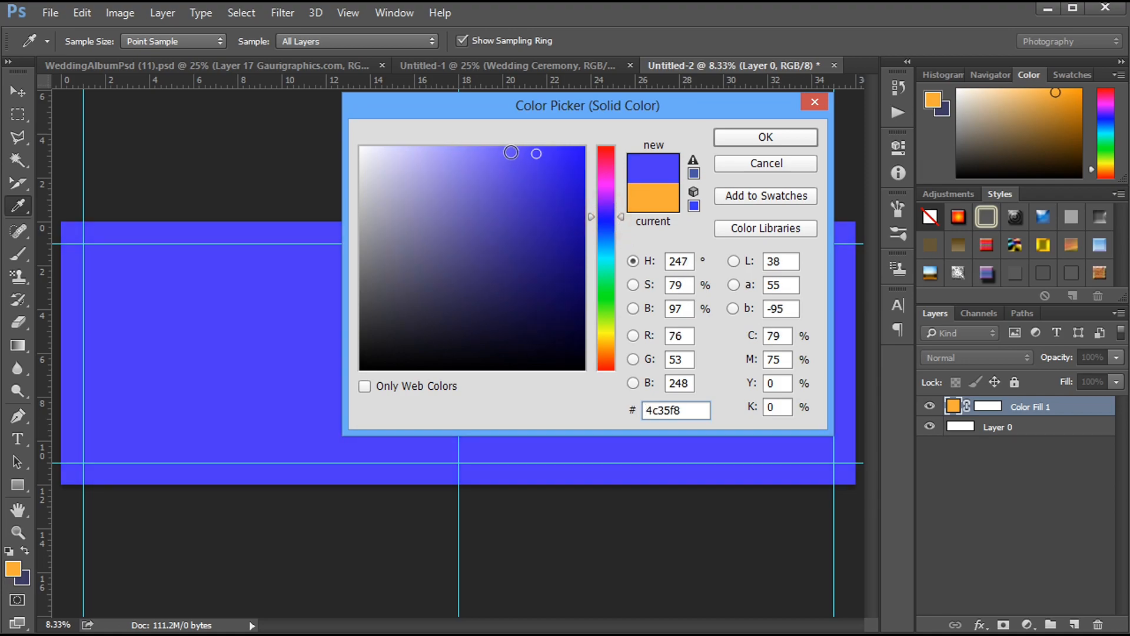
left_click(607, 236)
left_click(554, 151)
left_click(560, 152)
left_click(747, 139)
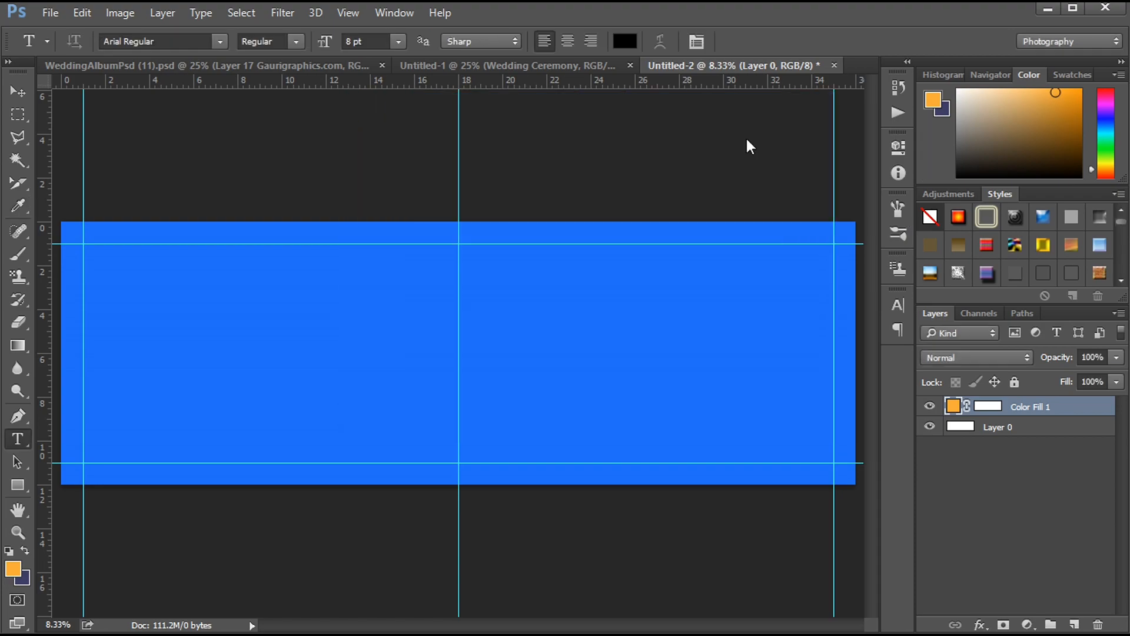
Select the right half of the spread from the centre guide, hide it on the fill layer's mask with black, and deselect.
left_click(27, 91)
left_click(18, 113)
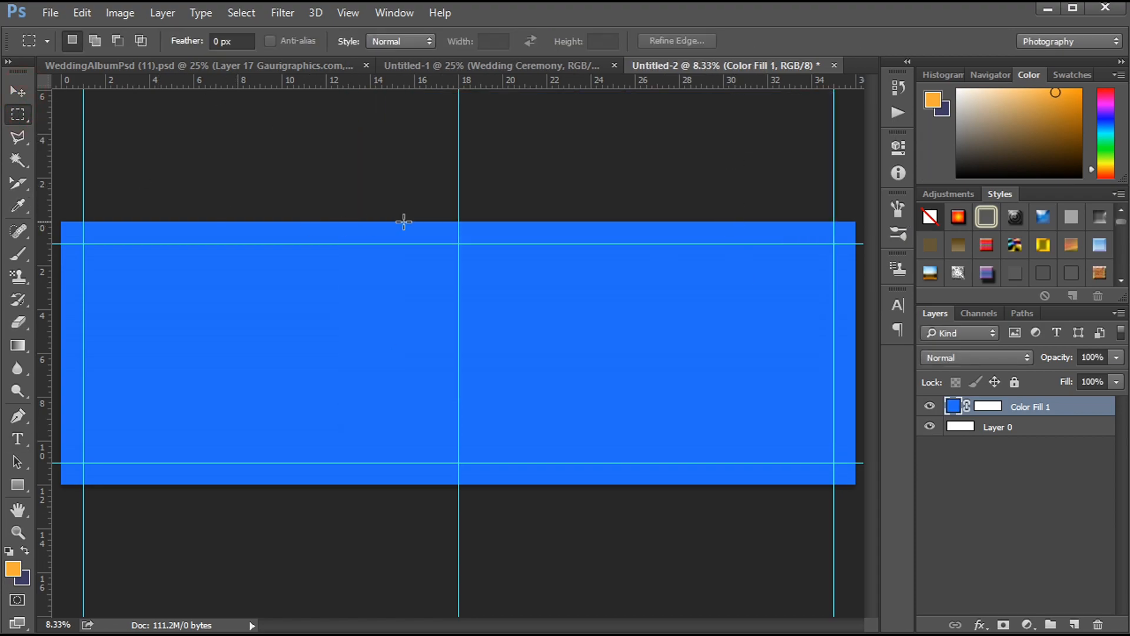
left_click_drag(458, 216, 877, 497)
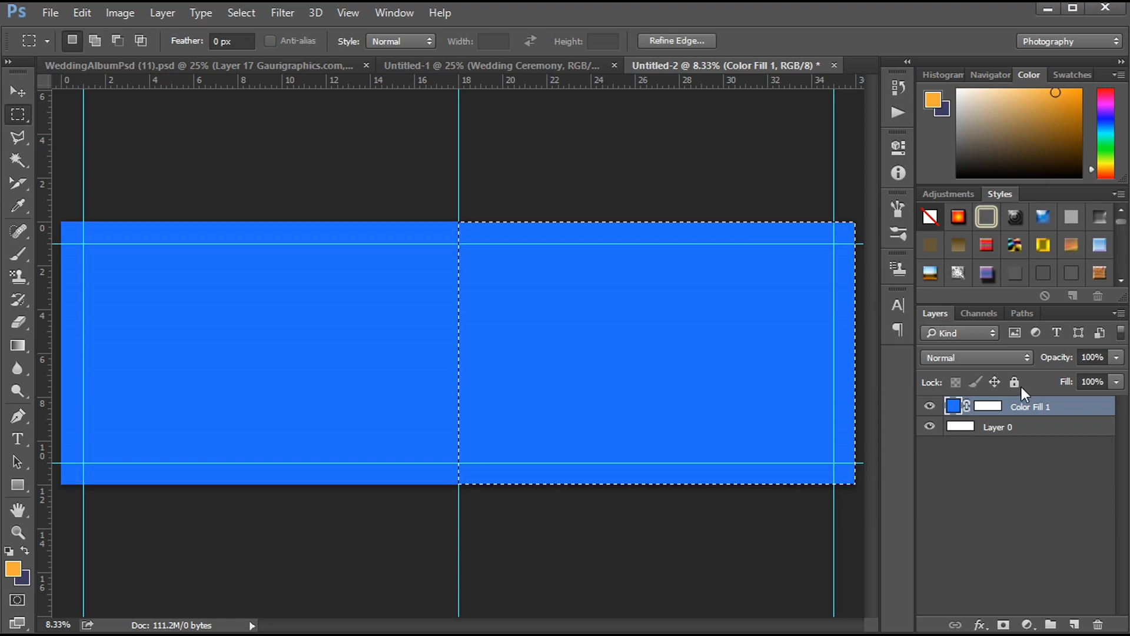
left_click(995, 407)
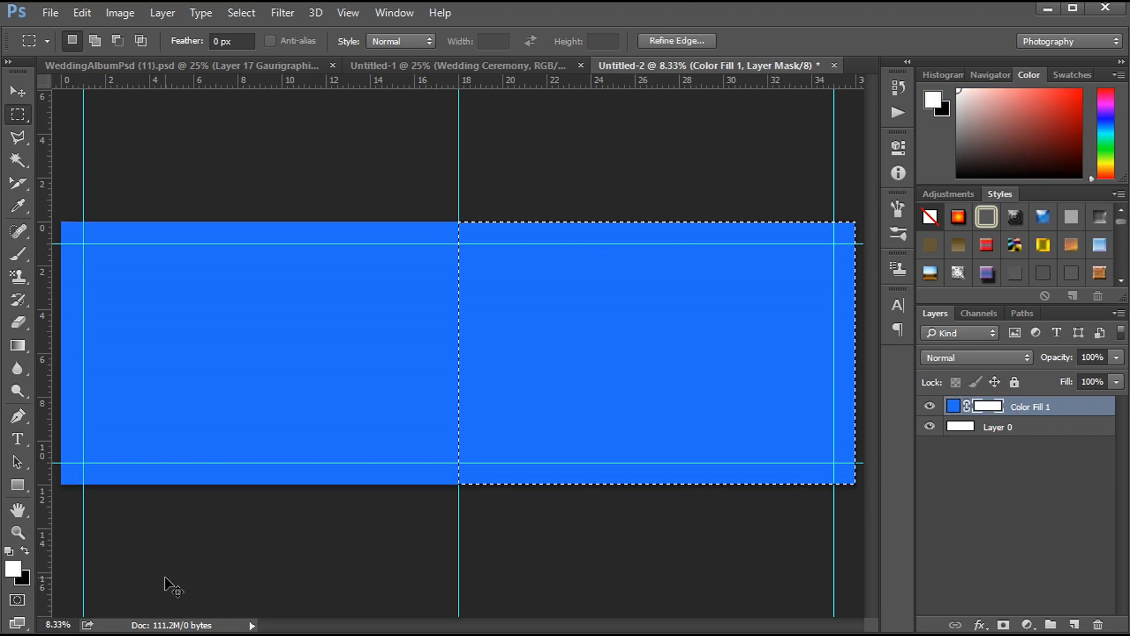
key("ctrl+BackSpace")
key("ctrl+d")
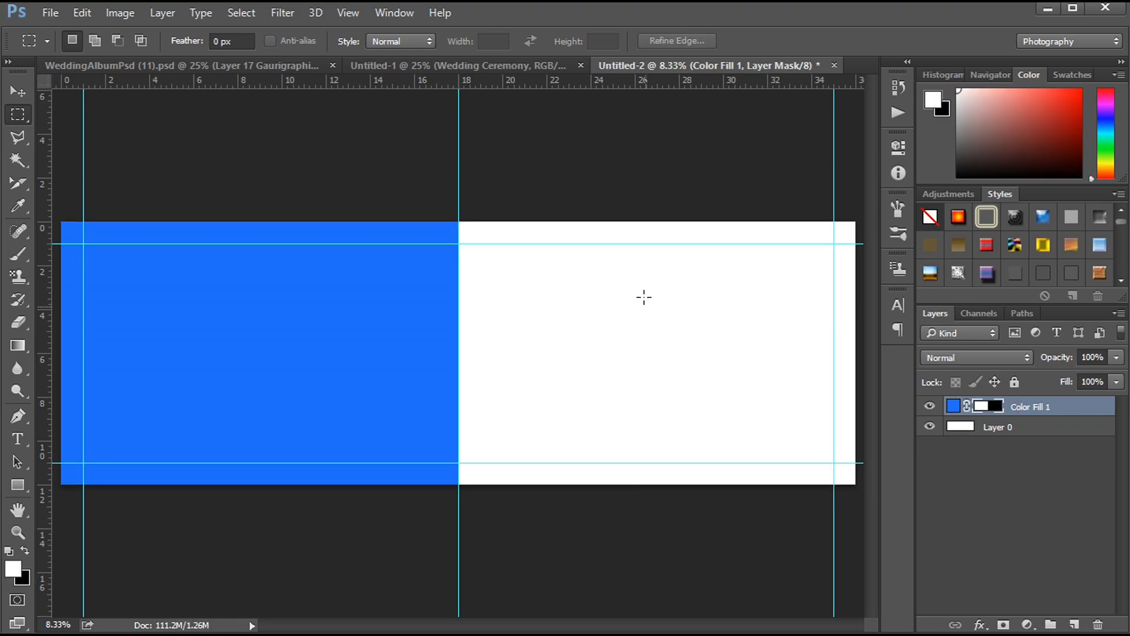
Draw a white rectangle shape without stroke, about 4056 by 2964 px, on the blue half of the spread.
left_click(24, 95)
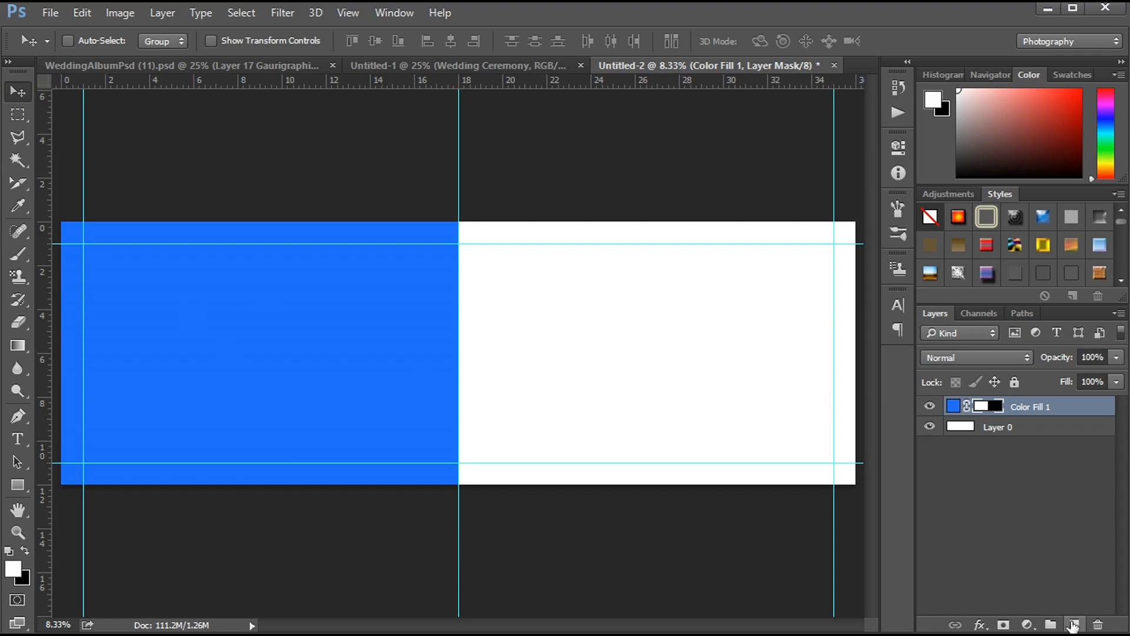
left_click(19, 485)
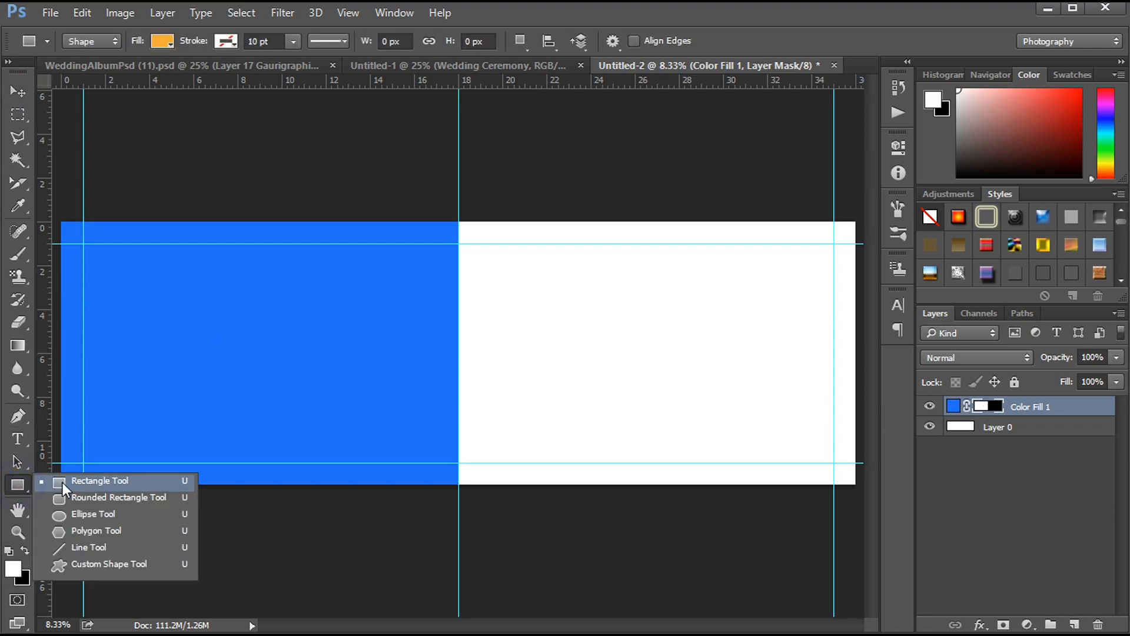
left_click(160, 41)
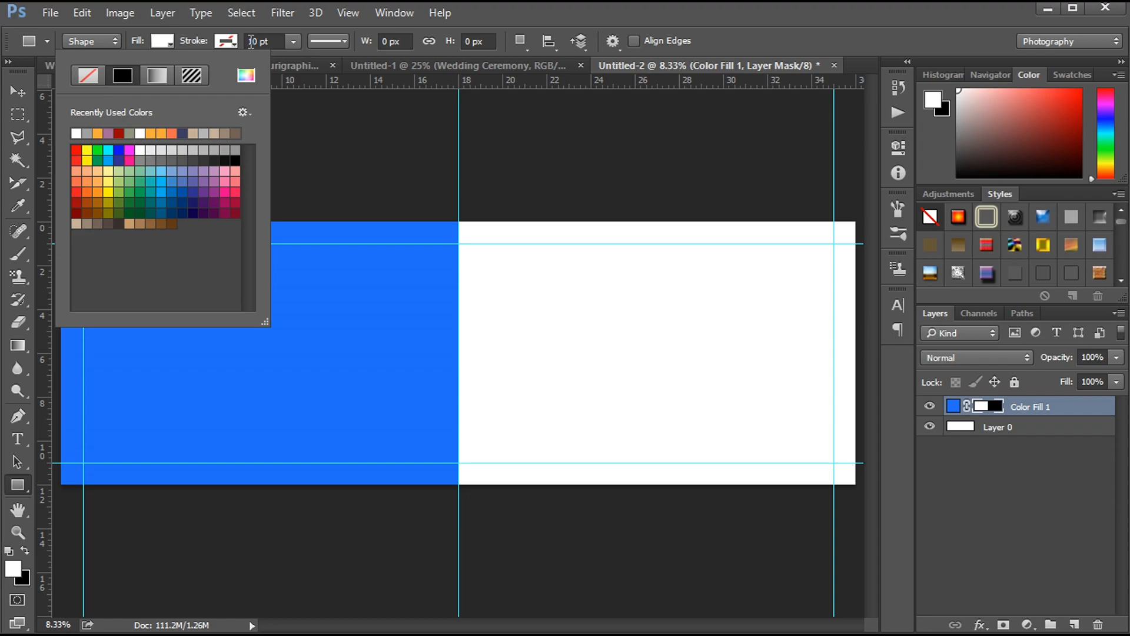
left_click(229, 41)
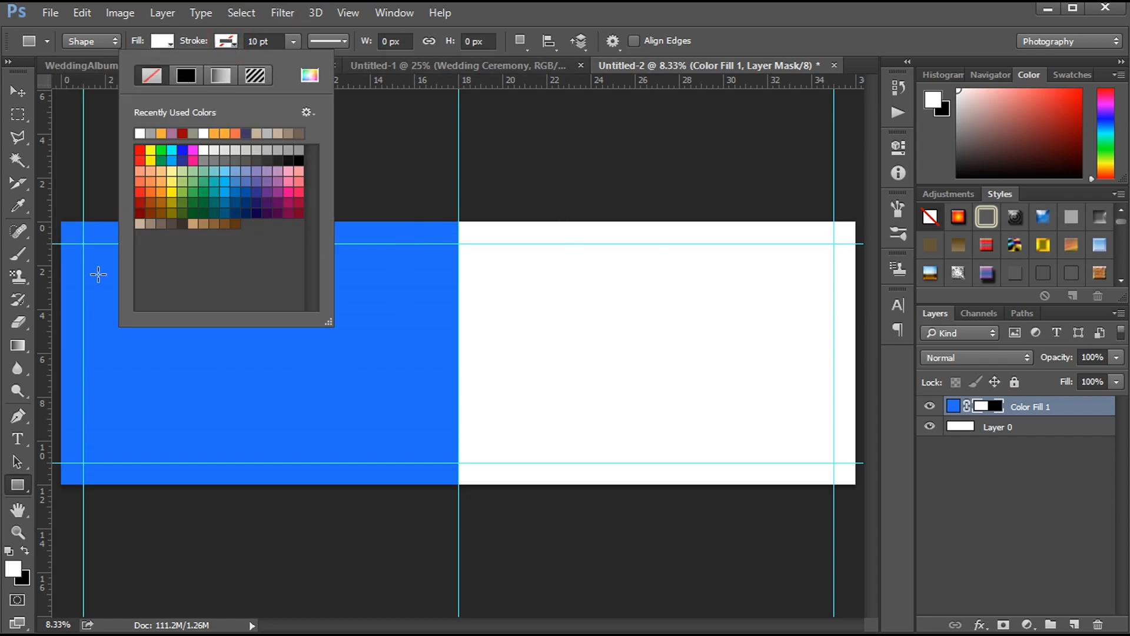
left_click_drag(121, 260, 360, 438)
left_click(847, 136)
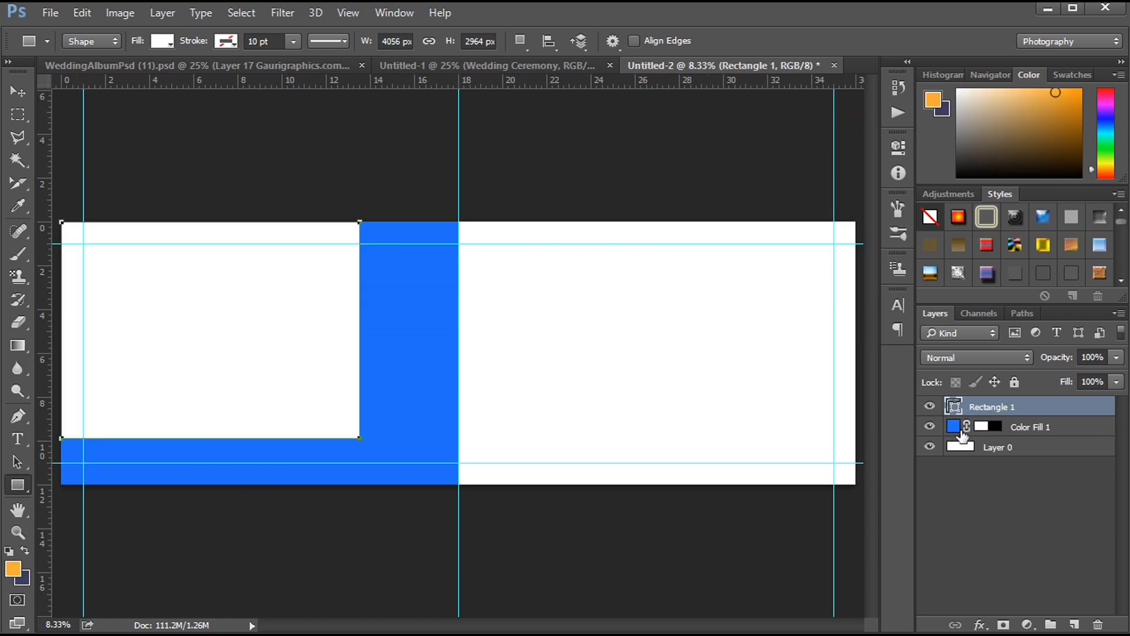
Align the vertical centres of the white rectangle and Layer 0.
left_click(1015, 455, "ctrl")
key("v")
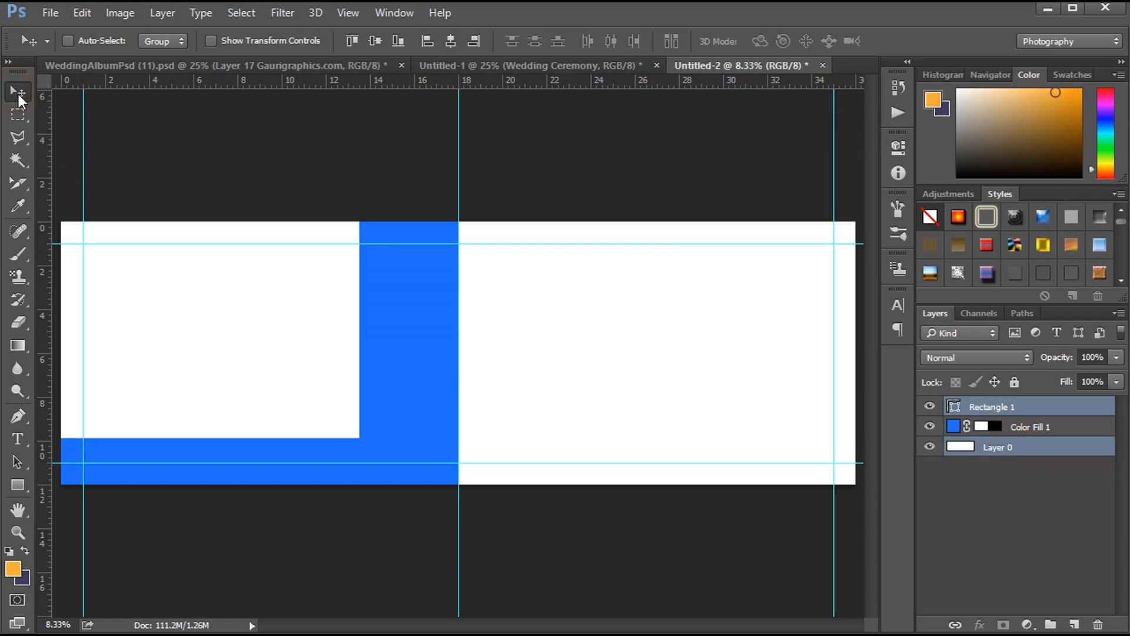
left_click(375, 41)
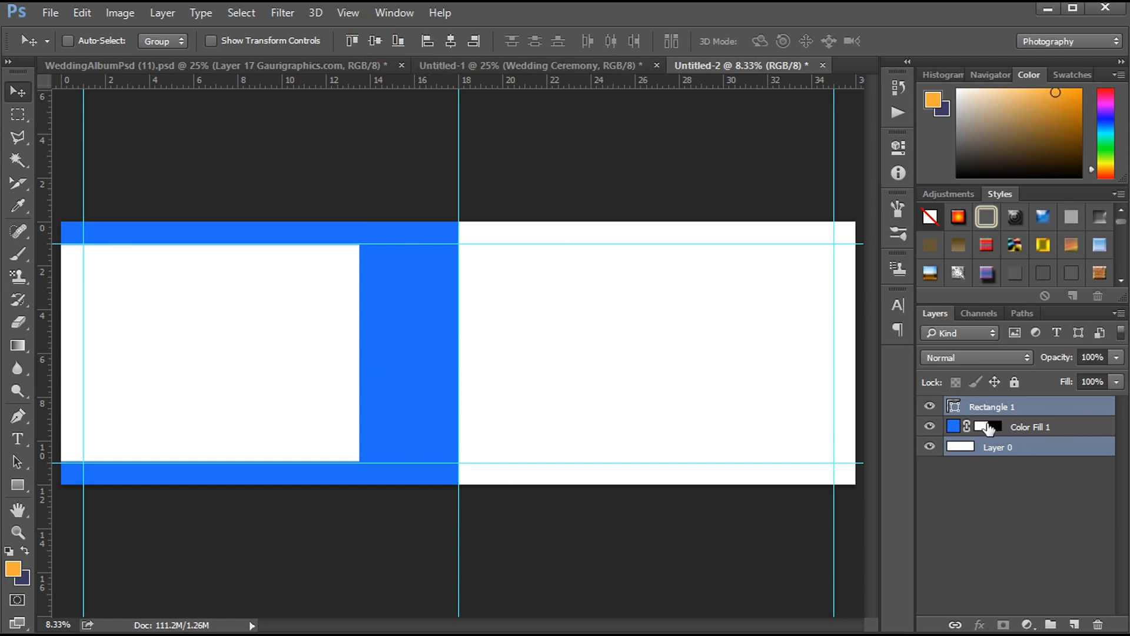
Centre only the white rectangle horizontally on the blue half, using the fill layer's mask as the selection, and deselect.
left_click(982, 426, "ctrl")
left_click(377, 42)
left_click(451, 41)
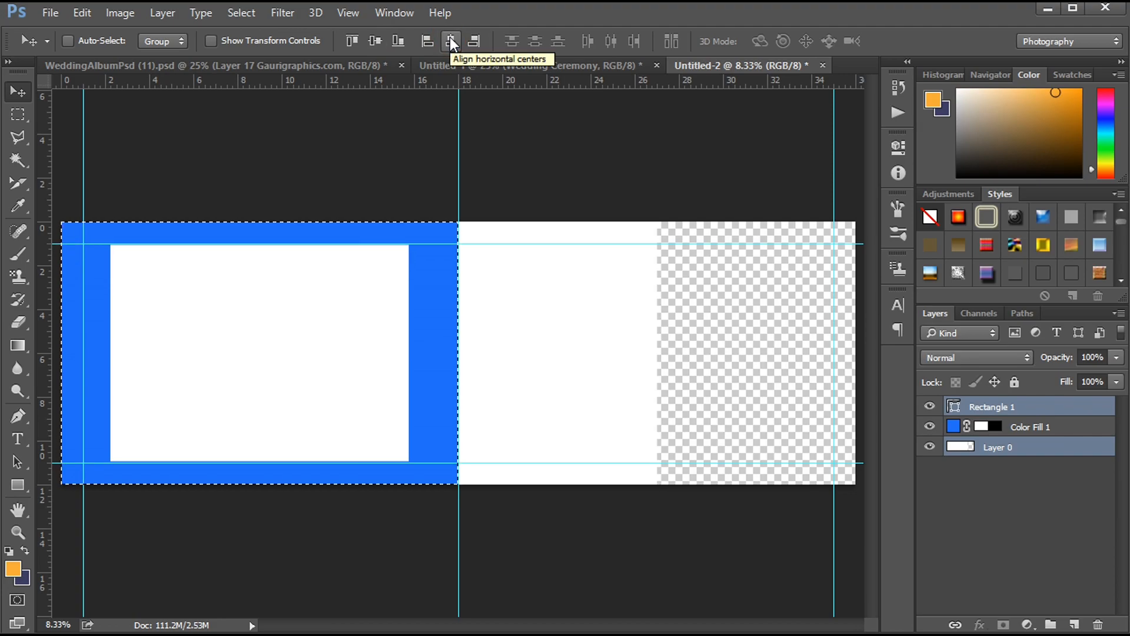
key("ctrl+z")
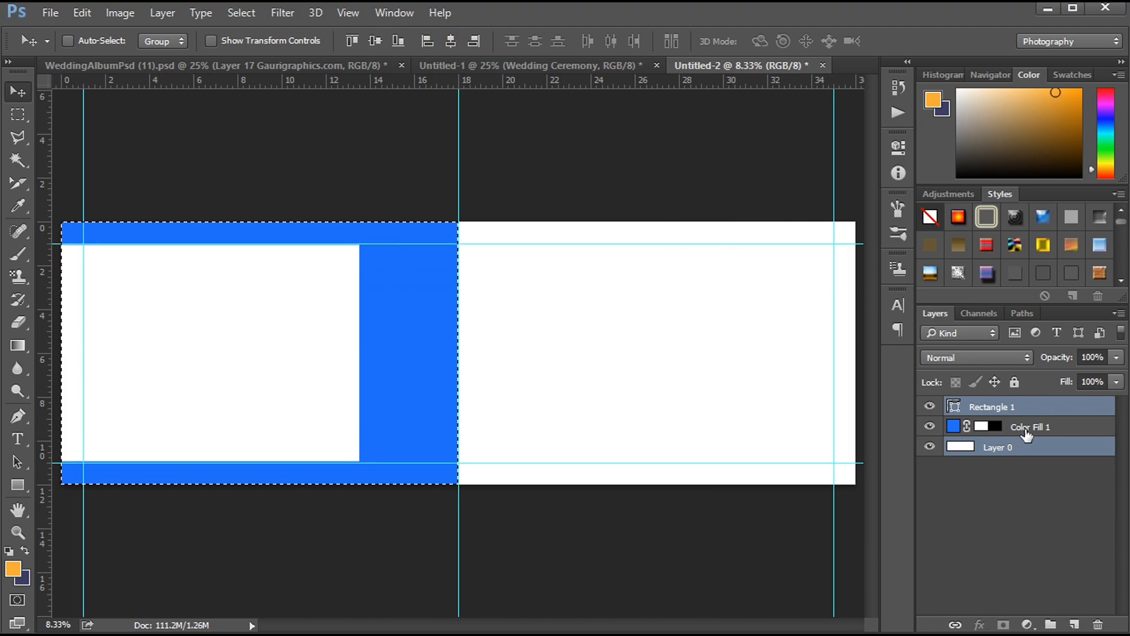
left_click(1001, 451, "ctrl")
left_click(451, 41)
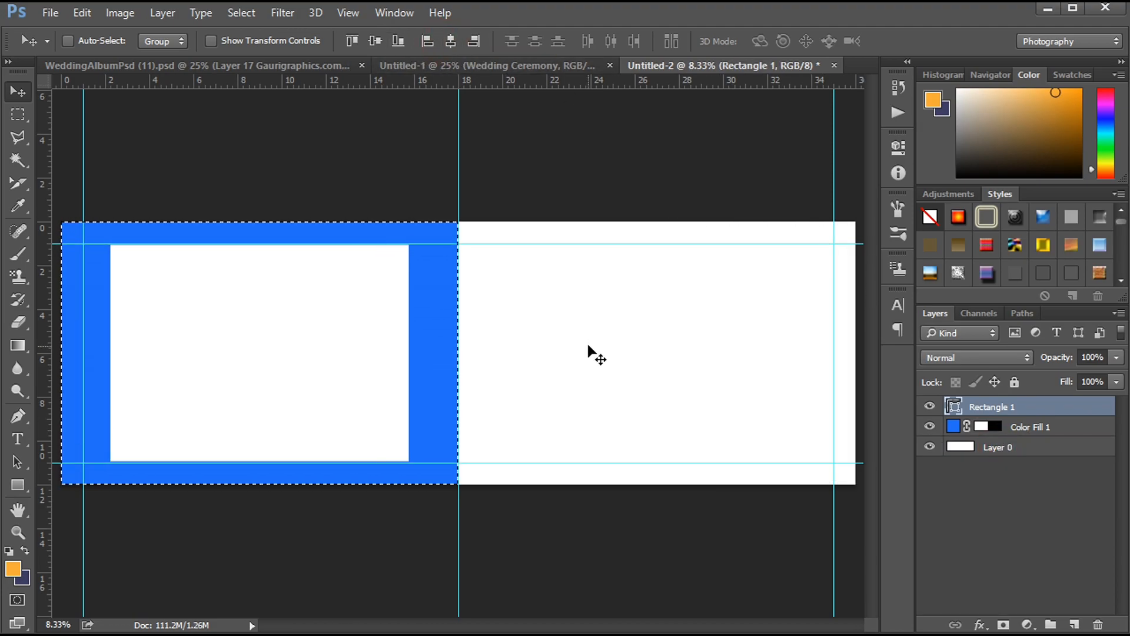
key("ctrl+d")
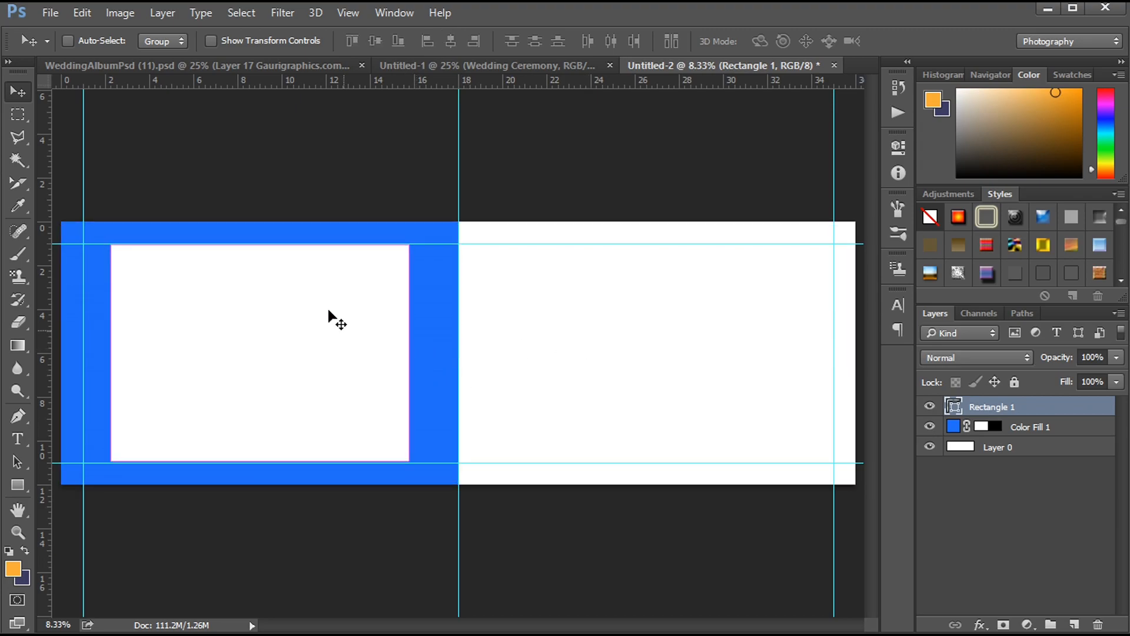
Scale the white rectangle down slightly about its centre, to a height of about 2848 px.
key("ctrl+t")
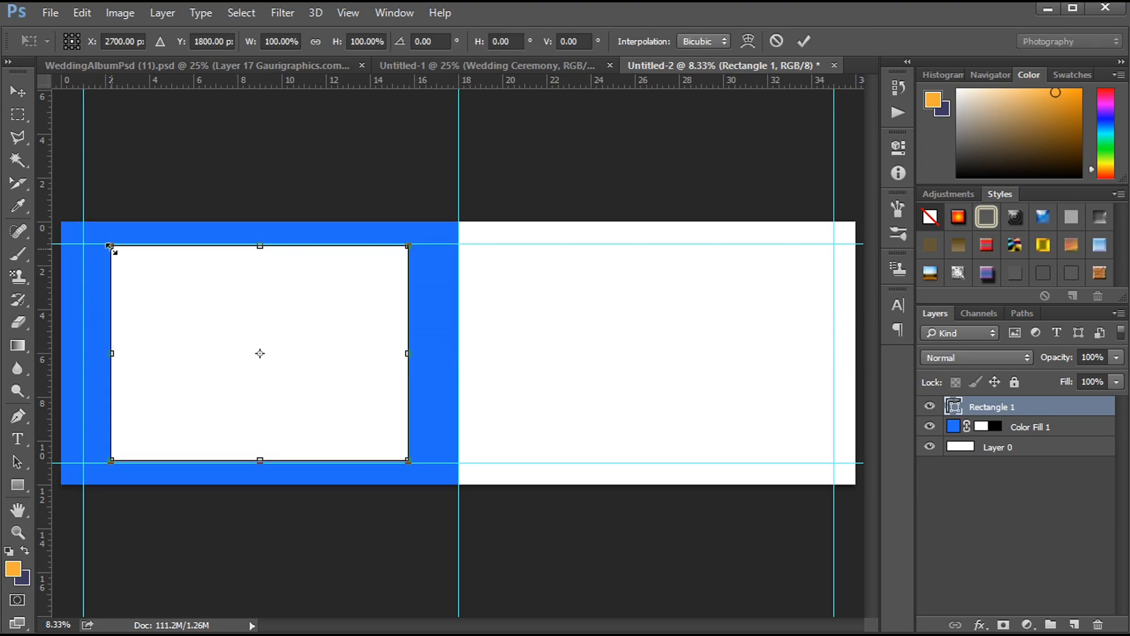
left_click_drag(110, 246, 116, 249)
key("Return")
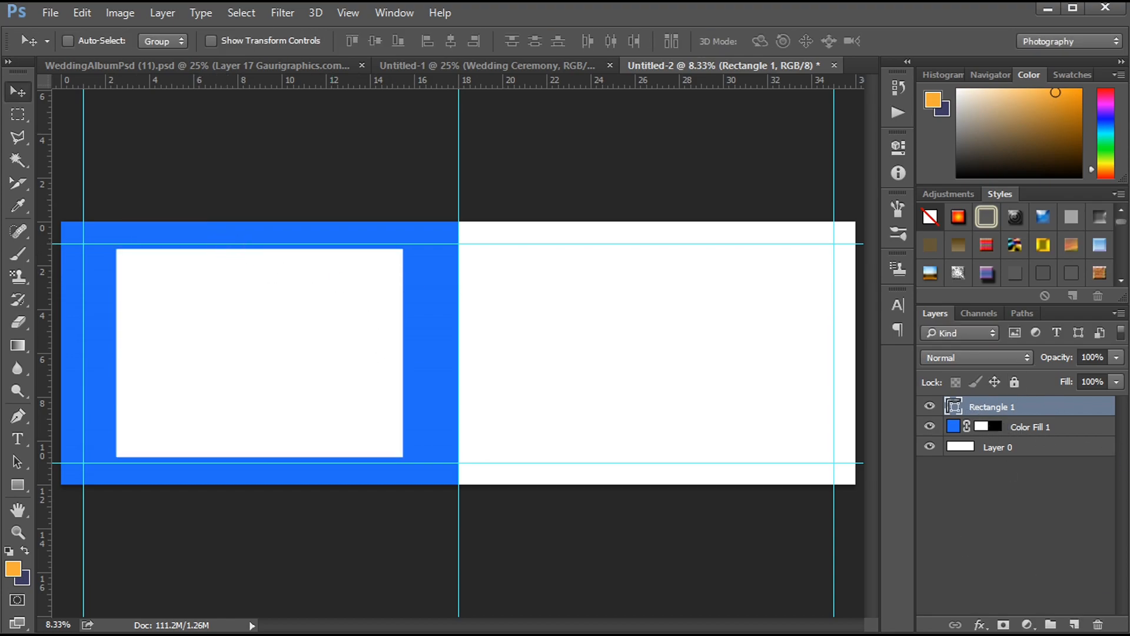
Duplicate the white rectangle and narrow the copy from its left edge to about 1846 px wide.
left_click_drag(1001, 407, 1075, 624)
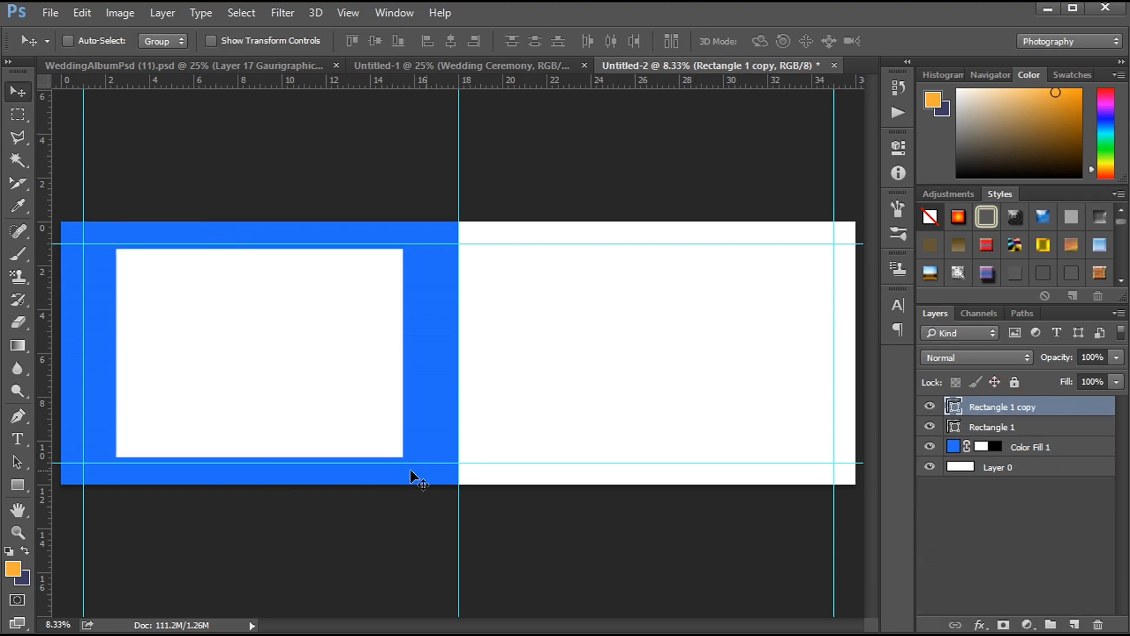
key("ctrl+t")
left_click_drag(113, 352, 267, 357)
key("Return")
Fill the narrowed rectangle copy with a near-black swatch.
left_click(12, 487)
left_click(162, 41)
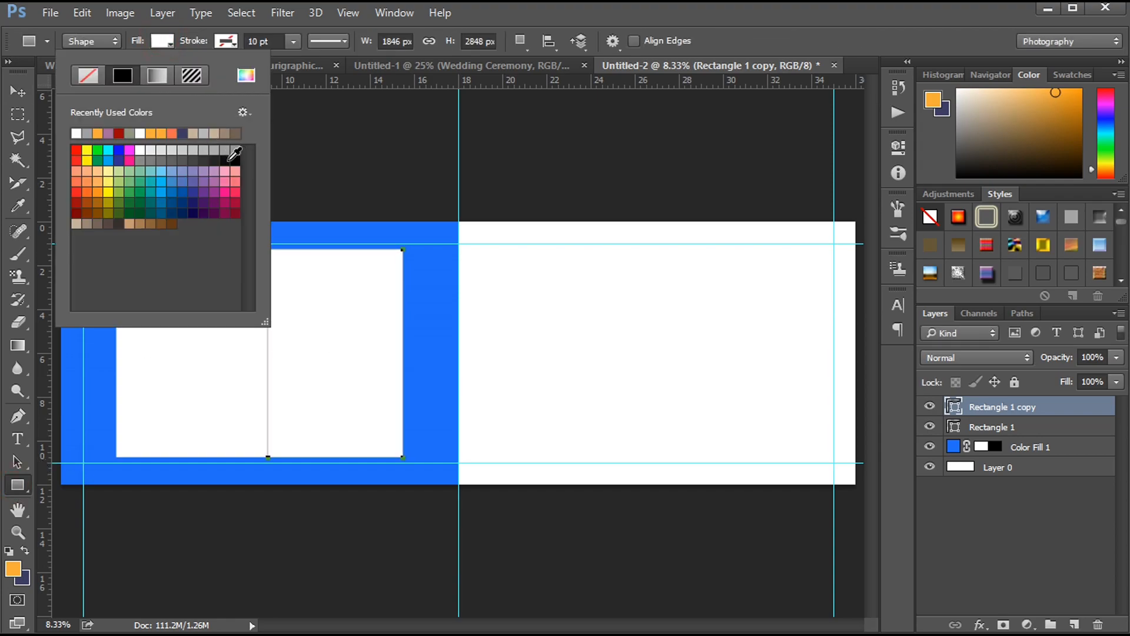
left_click(232, 157)
left_click(282, 155)
key("Return")
Scale the black rectangle down slightly about its centre so a thin white border surrounds it inside the frame.
key("ctrl+t")
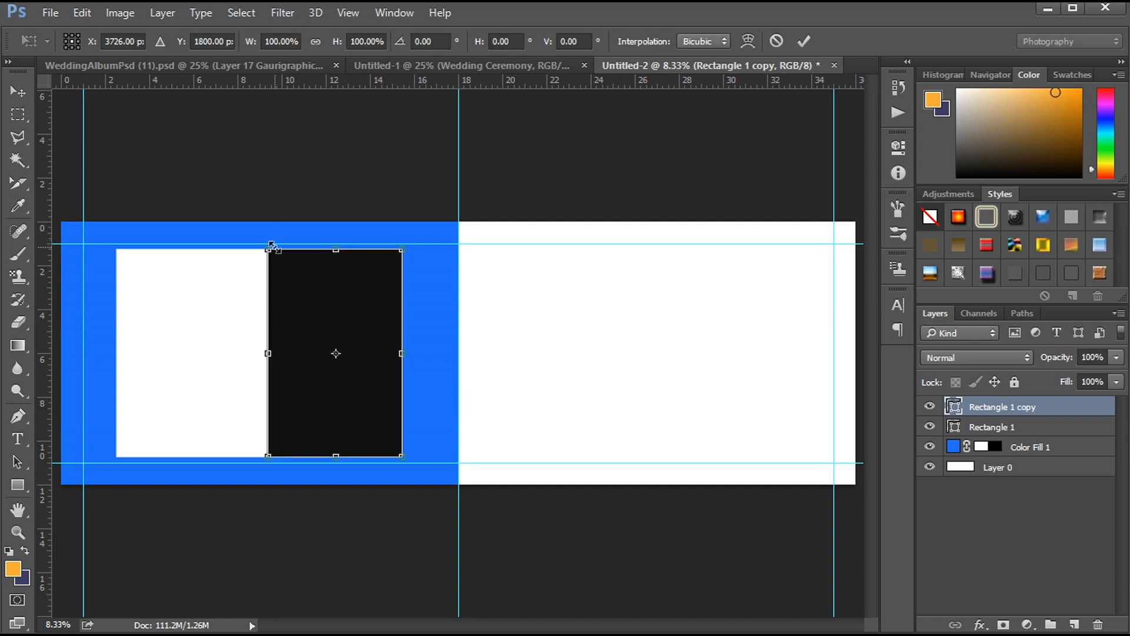
key("ctrl+plus")
key("ctrl+plus")
left_click_drag(267, 262, 386, 272)
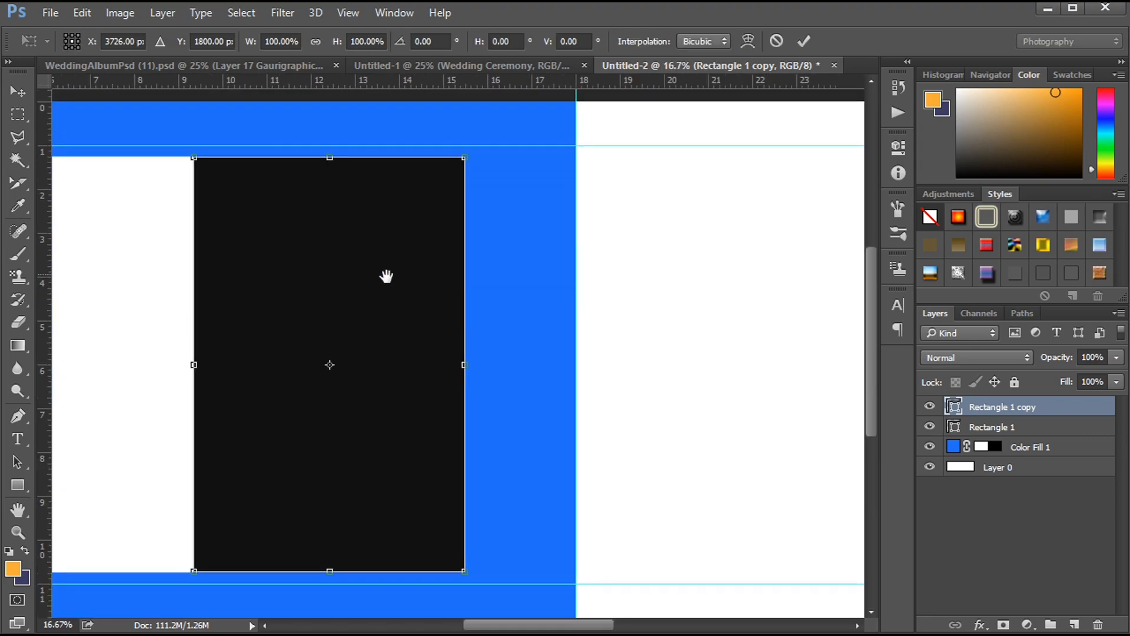
left_click_drag(194, 157, 196, 160)
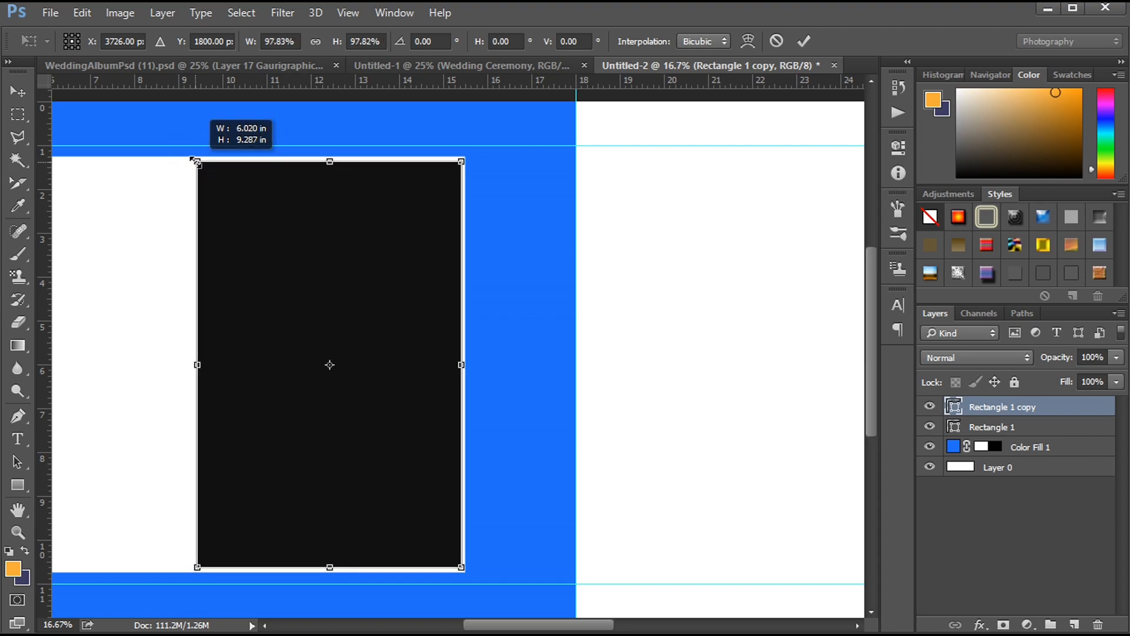
left_click_drag(196, 161, 199, 166)
key("Return")
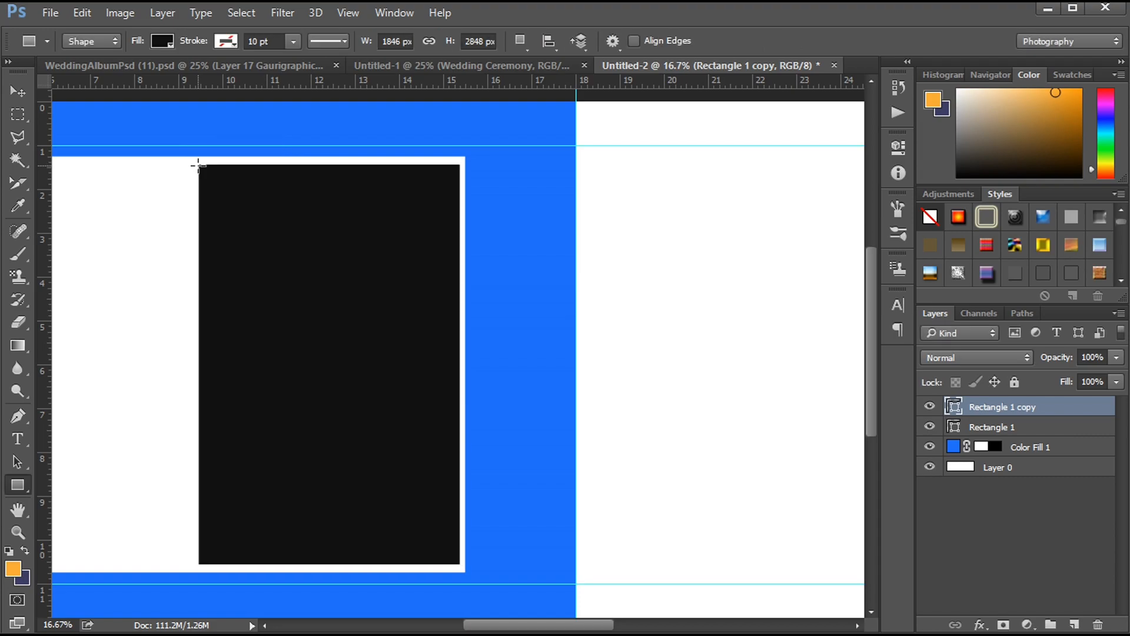
Nudge the black rectangle slightly left to widen the white border along its right edge.
key("v")
key("shift+Left")
key("shift+Left")
key("shift+Left")
key("shift+Left")
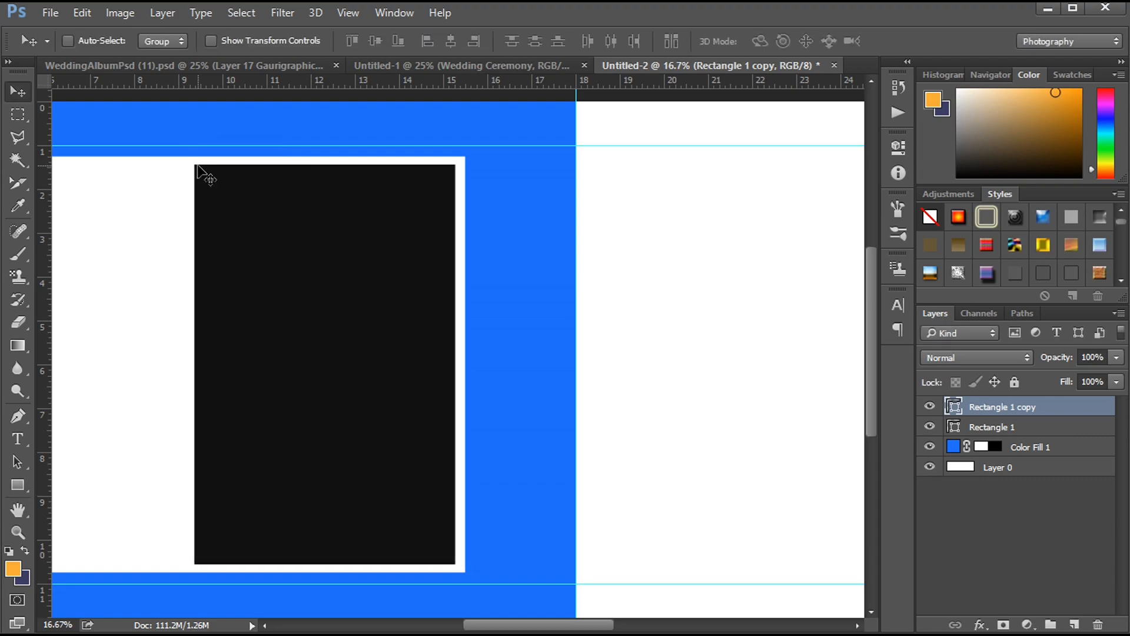
key("ctrl+minus")
key("ctrl+minus")
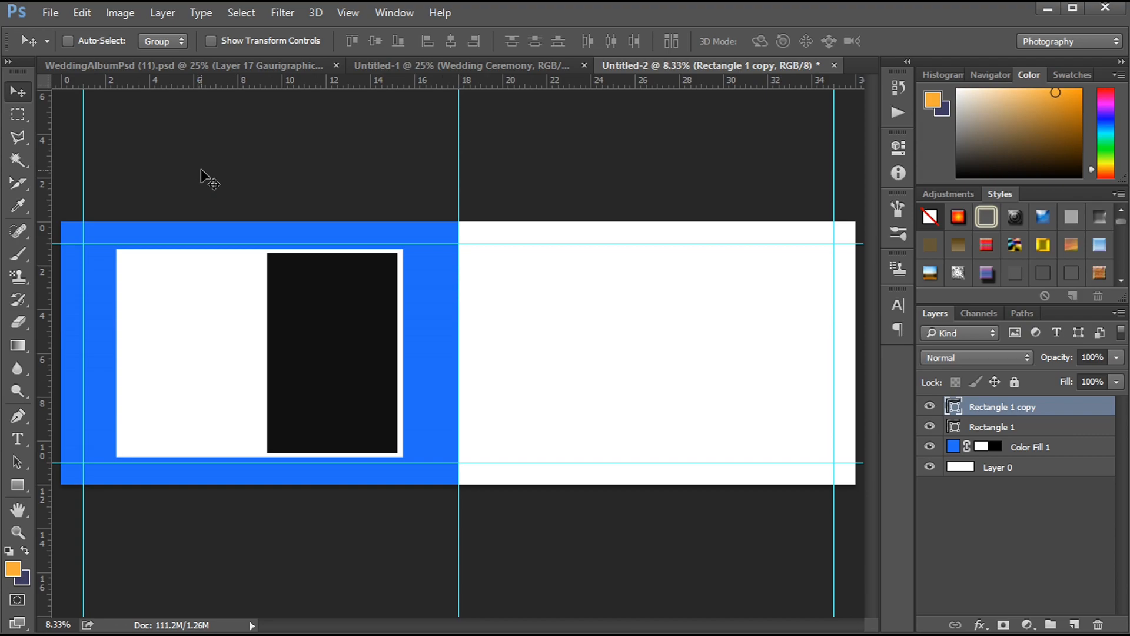
Duplicate the black rectangle, turn the copy to landscape, and fit it into the upper-left area of the white frame.
left_click_drag(1014, 408, 1075, 624)
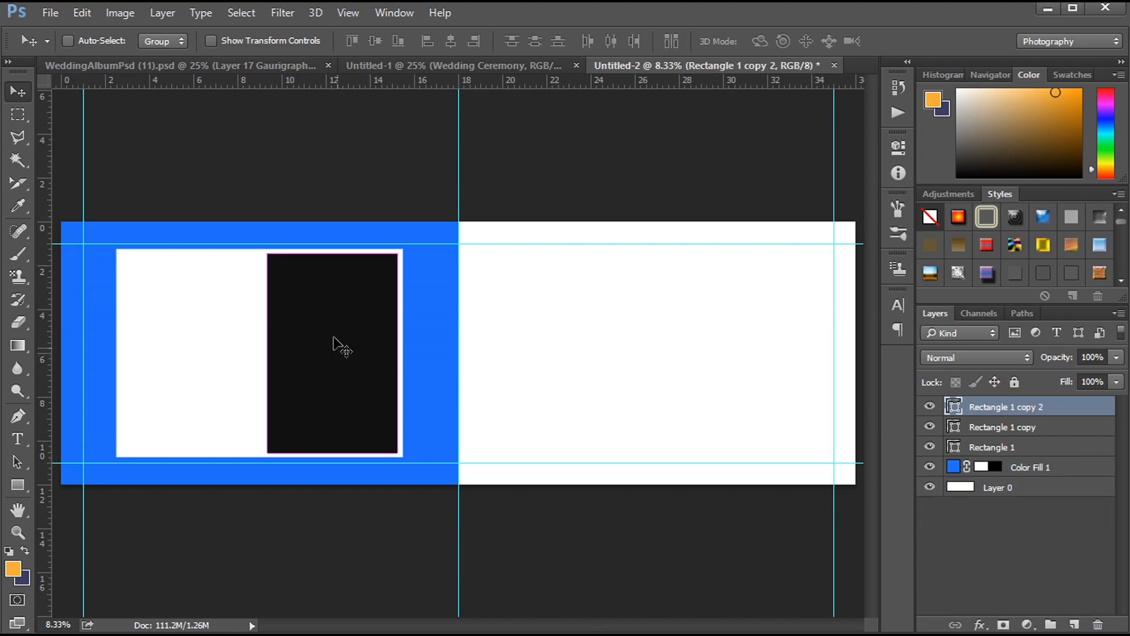
key("ctrl+t")
right_click(373, 295)
left_click(433, 478)
left_click_drag(352, 354, 277, 319)
left_click_drag(318, 378, 251, 337)
left_click_drag(125, 339, 123, 344)
key("Return")
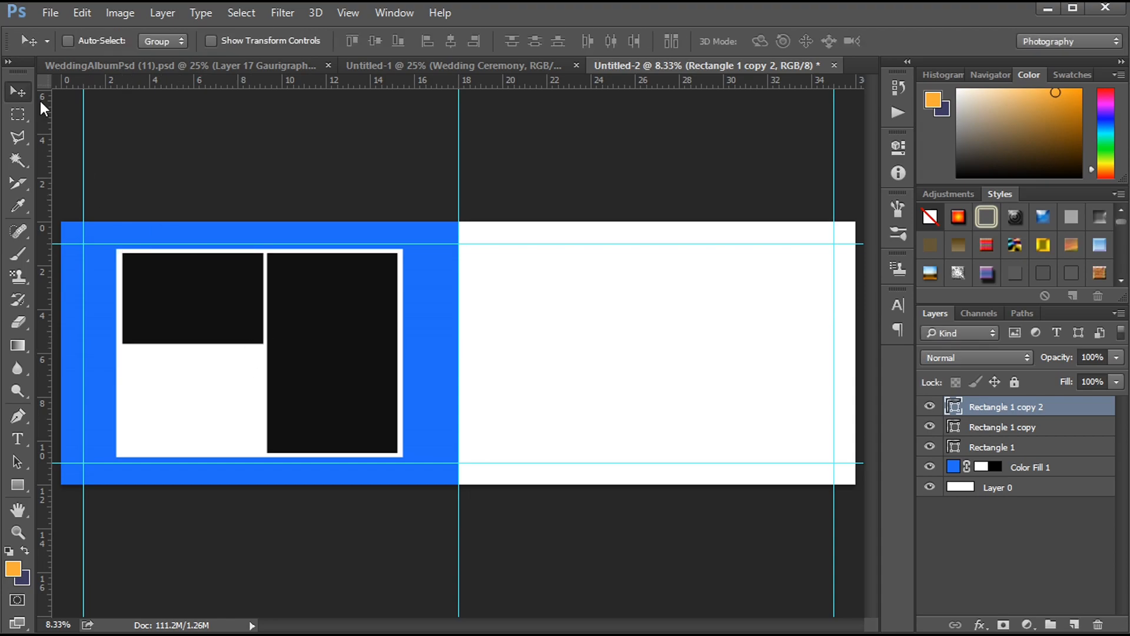
Duplicate the landscape rectangle and move the copy about 4.98 in straight down to the frame's lower-left area.
left_click_drag(990, 407, 1074, 623)
left_click_drag(187, 319, 187, 419)
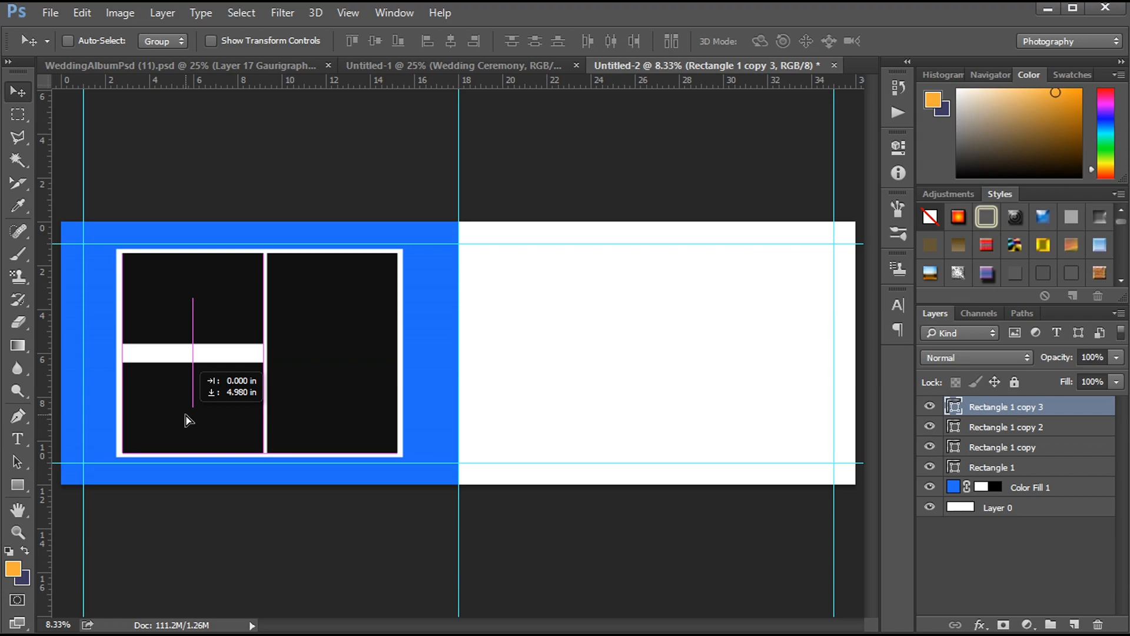
Stretch the upper-left and lower-left black rectangles vertically until they meet halfway down the white frame.
left_click(229, 308, "ctrl")
key("ctrl+t")
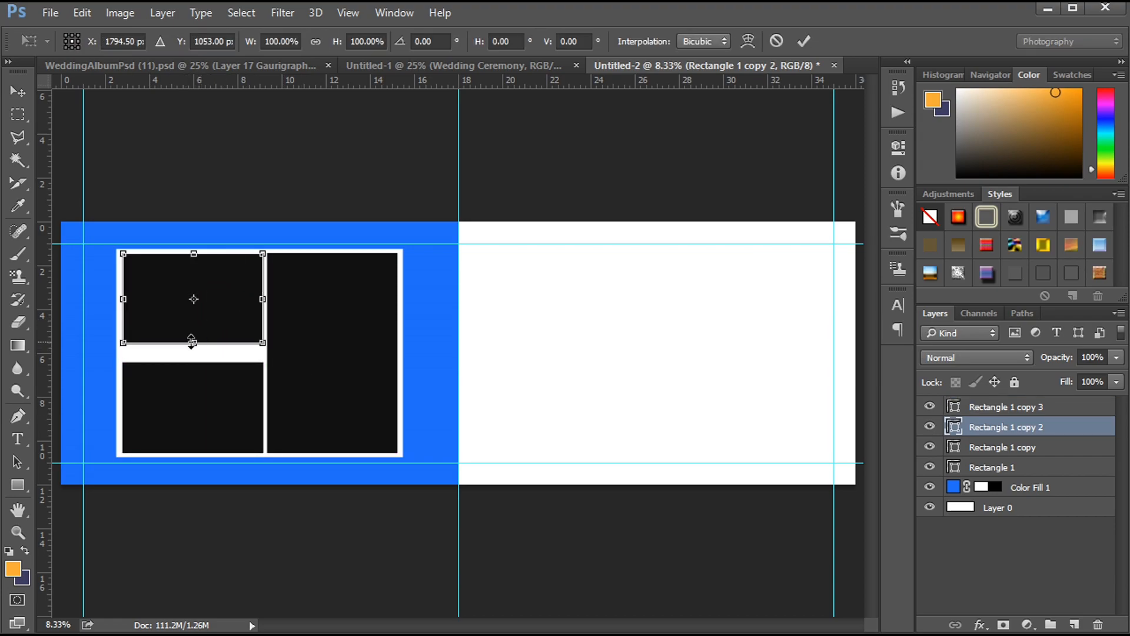
left_click_drag(192, 342, 202, 416)
key("Return")
left_click(203, 396, "ctrl")
key("Delete")
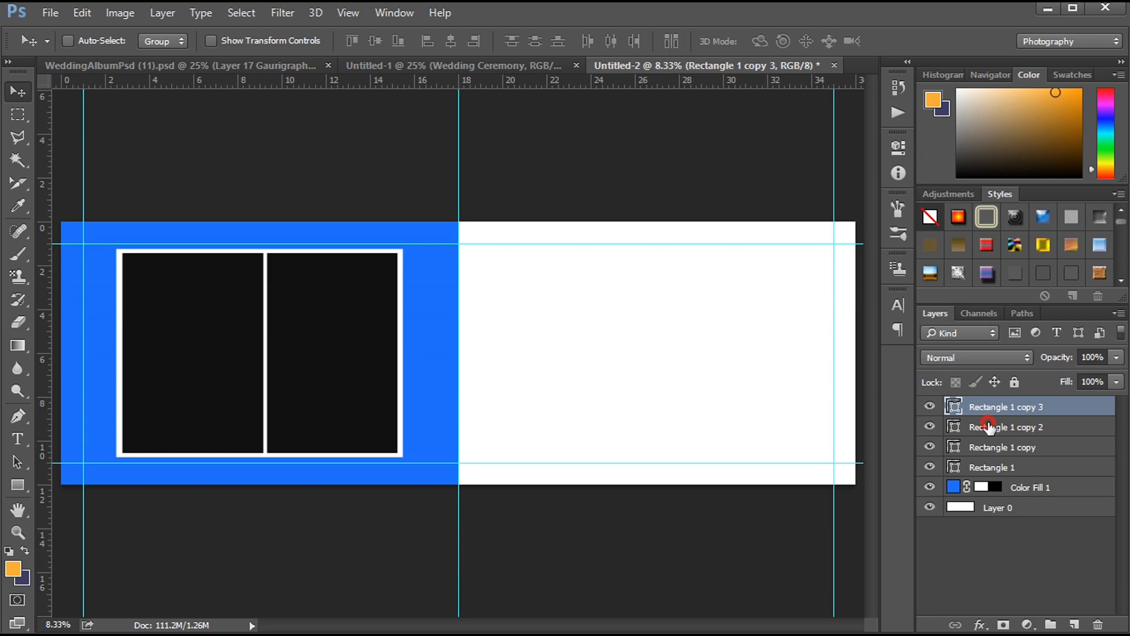
Shrink the two stacked black rectangles together slightly from their top edge and nudge the pair up inside the frame.
left_click(989, 427, "ctrl")
key("ctrl+t")
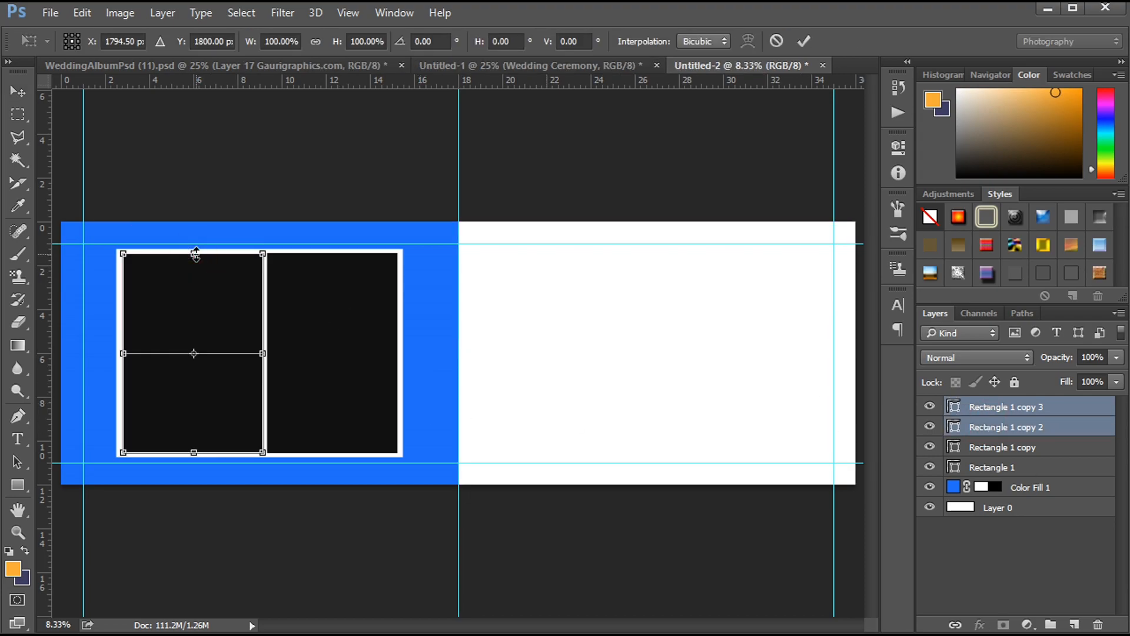
left_click_drag(195, 259, 200, 267)
key("Return")
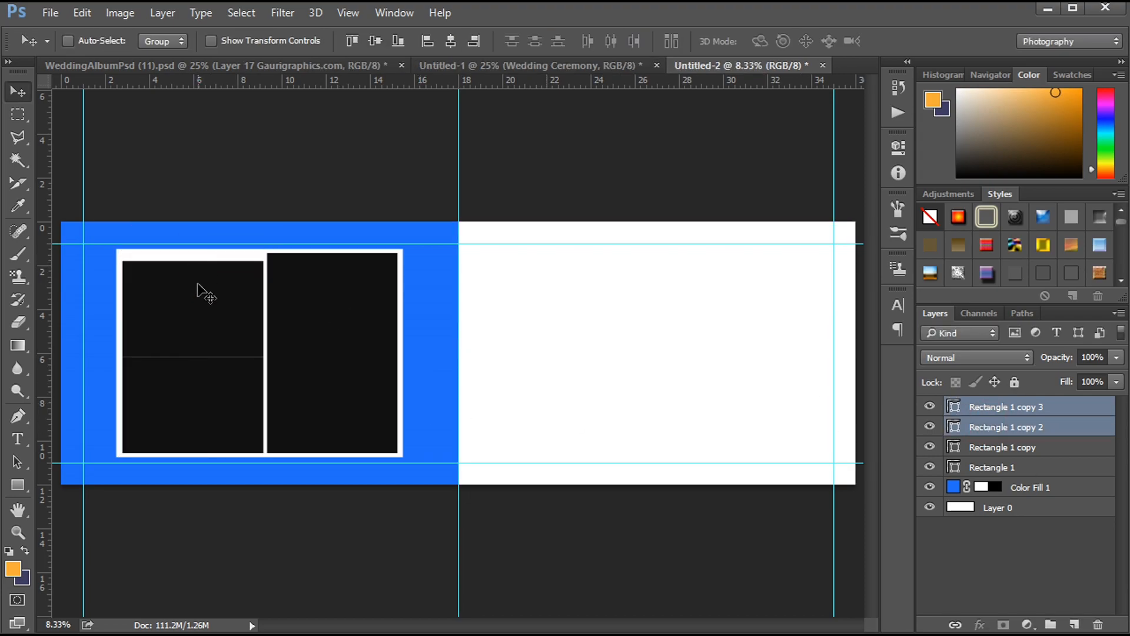
key("shift+Up")
key("shift+Up")
key("shift+Up")
key("shift+Up")
key("shift+Up")
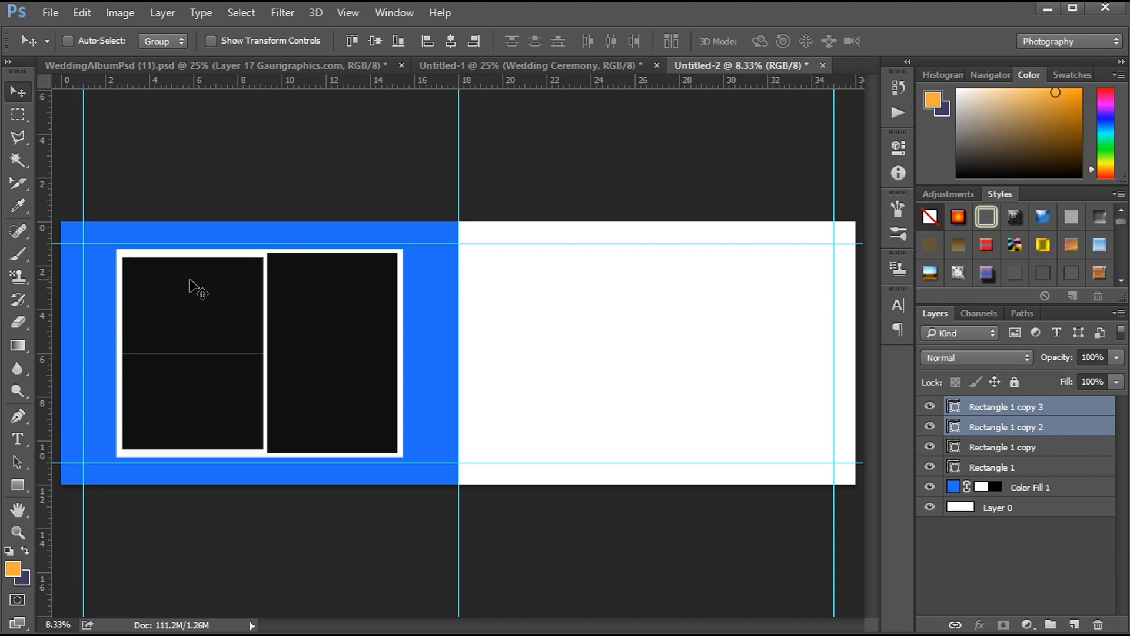
Nudge the upper-left black rectangle up to open a thin white gap above the lower-left one.
left_click(985, 451)
left_click(994, 431)
key("shift+Up")
key("shift+Up")
key("shift+Up")
key("shift+Up")
key("shift+Up")
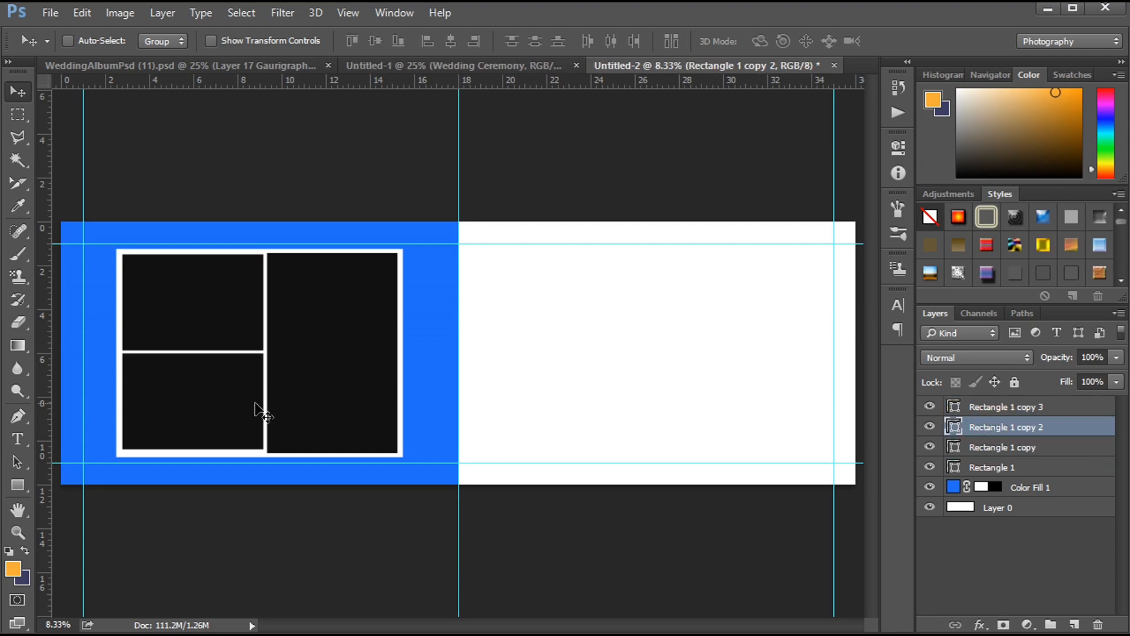
Nudge the lower-left black rectangle down to widen the gap and line its bottom up with the tall rectangle.
left_click(222, 409, "ctrl")
key("shift+Down")
key("shift+Down")
key("shift+Down")
key("shift+Down")
key("shift+Down")
key("shift+Down")
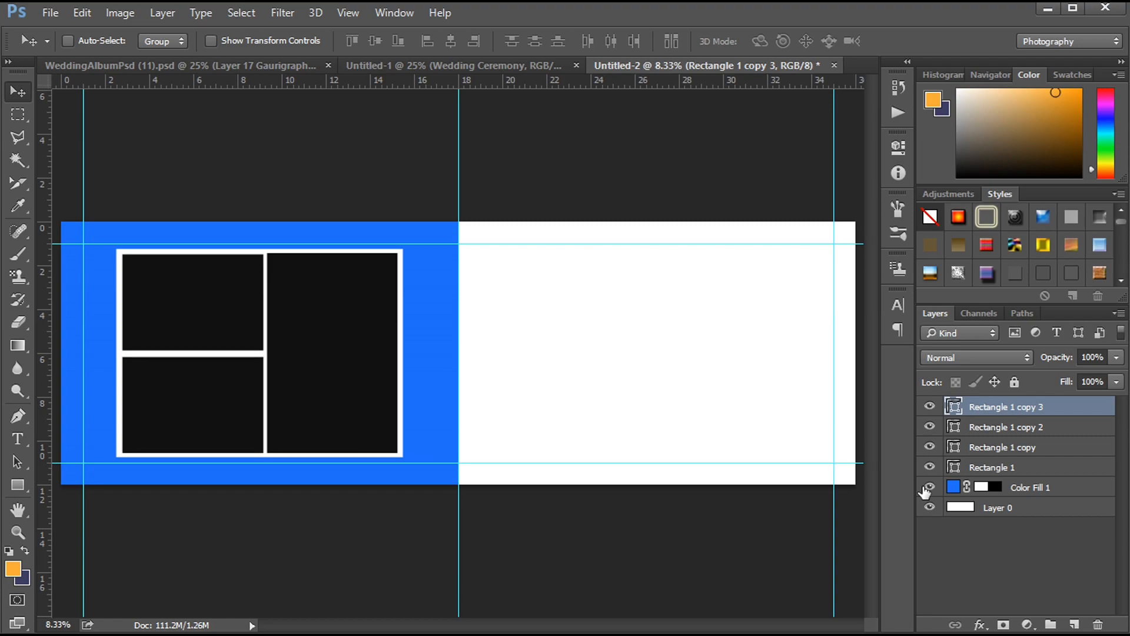
Nudge the upper-left black rectangle up until its top edge aligns with the top of the tall rectangle.
key("ctrl+plus")
left_click_drag(222, 291, 386, 294)
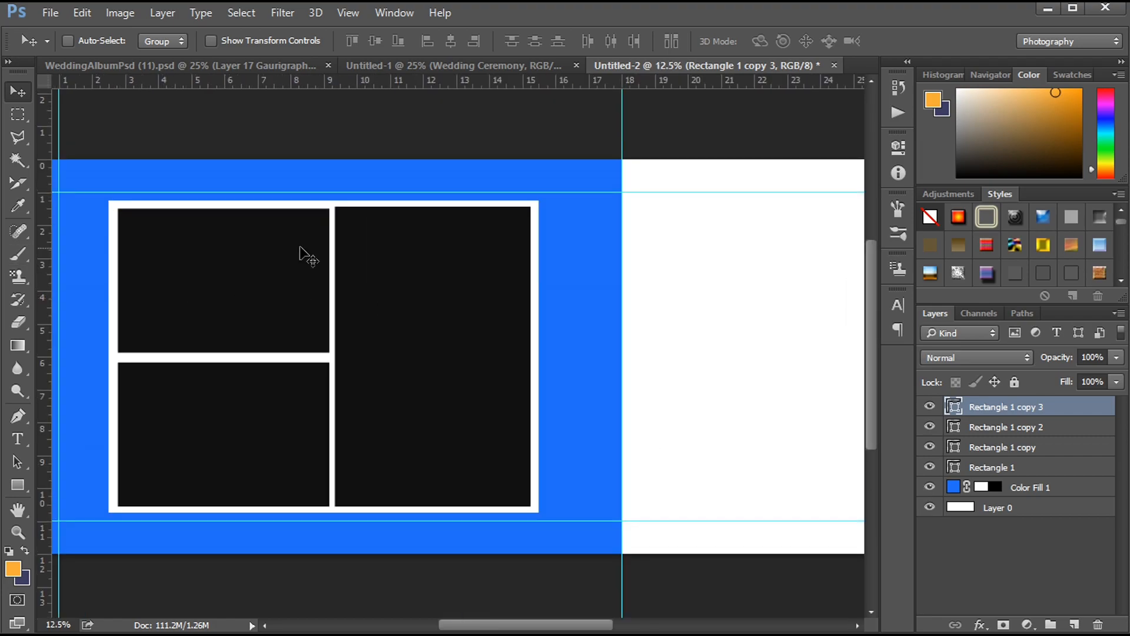
left_click(242, 260, "ctrl")
key("shift+Up")
key("shift+Up")
key("shift+Up")
Align the lower-left rectangle's bottom edge using a temporary horizontal guide at the tall rectangle's bottom, and remove the guide.
left_click_drag(298, 83, 310, 505)
left_click(270, 460, "ctrl")
key("shift+Up")
key("shift+Up")
key("shift+Down")
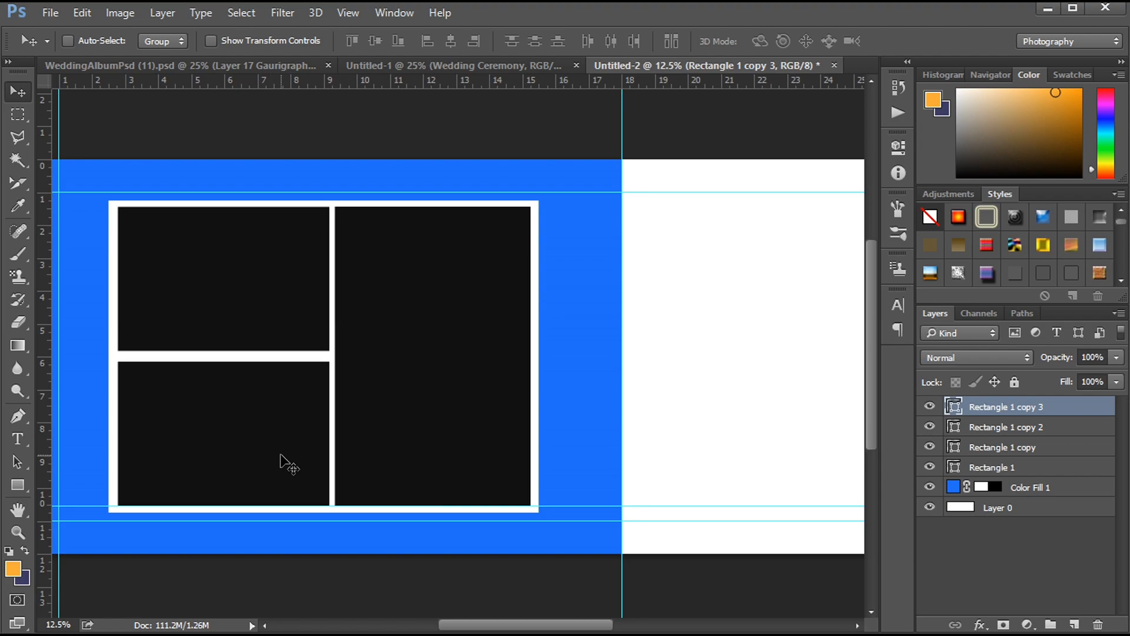
left_click_drag(573, 505, 574, 81)
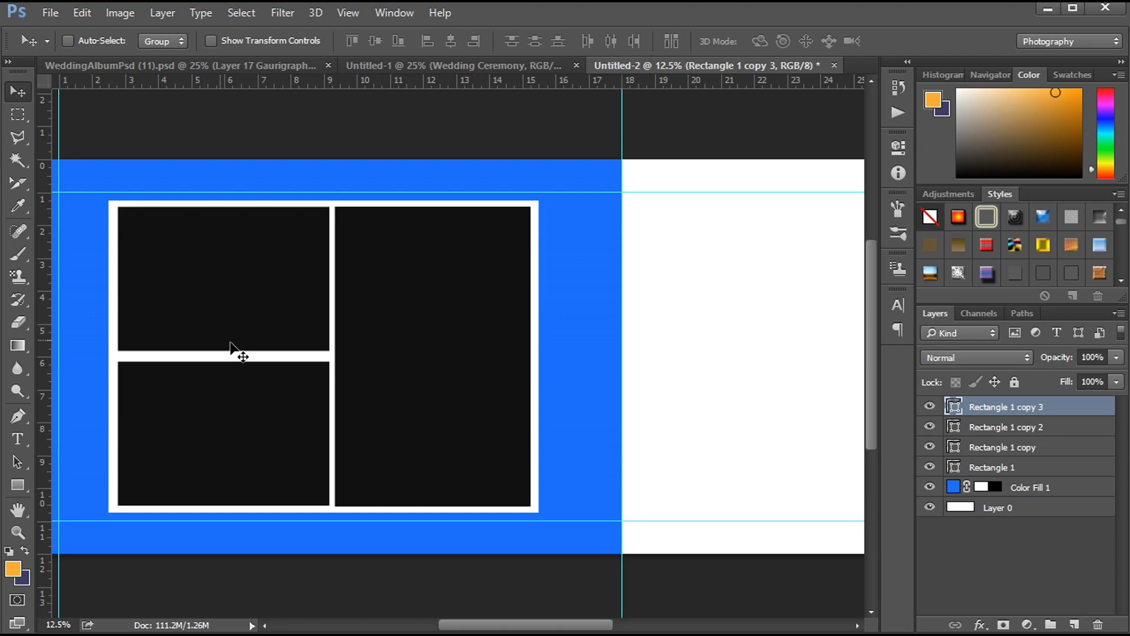
Nudge the two stacked rectangles slightly left and the tall rectangle slightly right to widen the vertical gap between them.
left_click(995, 428, "shift")
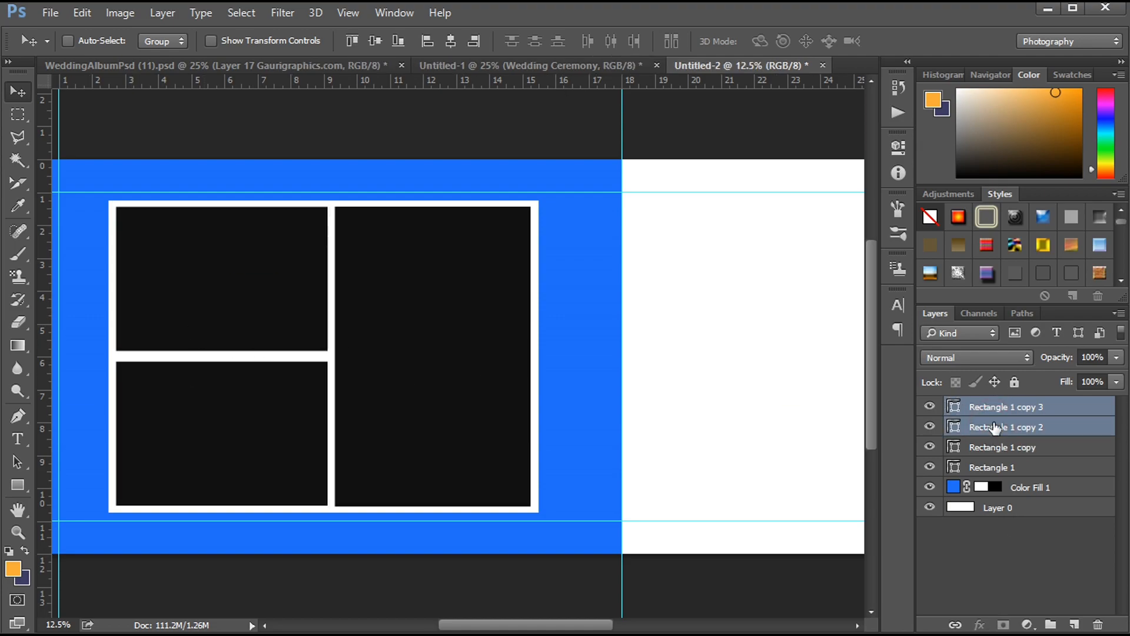
left_click(1029, 448)
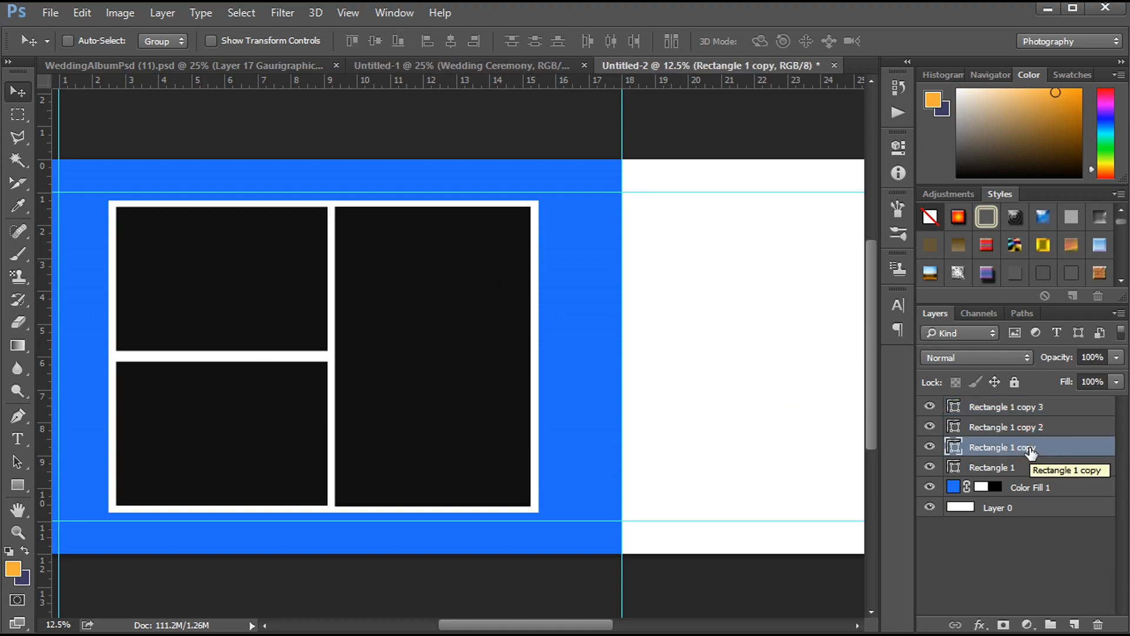
key("ctrl")
key("ctrl+minus")
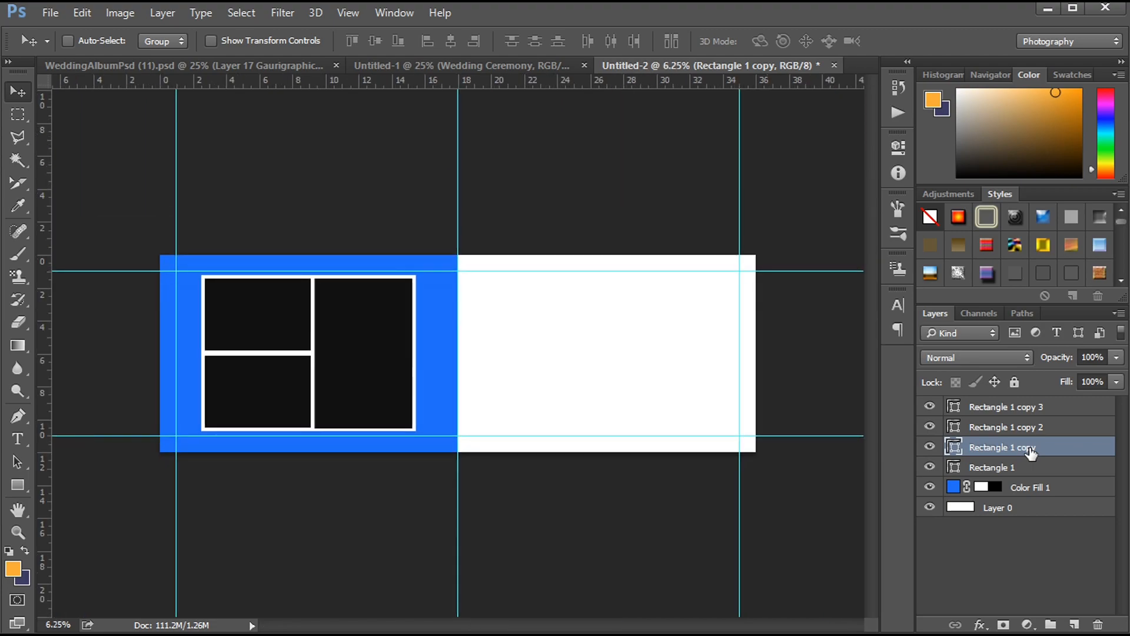
key("ctrl+plus")
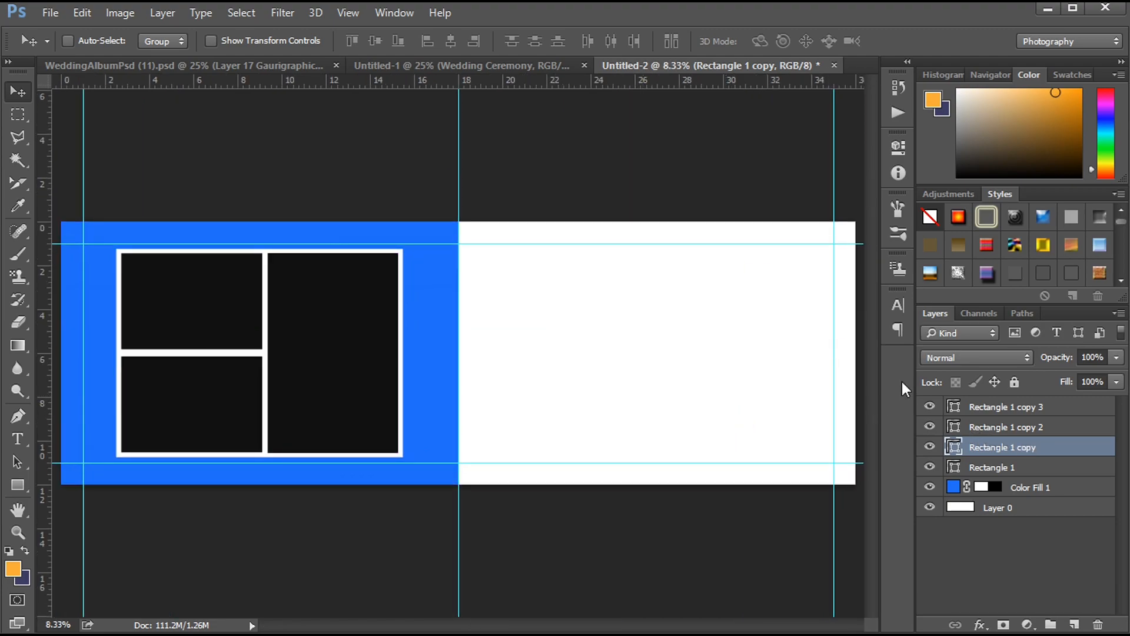
Select roughly the upper two thirds of the right page and add a solid color fill layer of #f2efe9 above the blue fill.
left_click(1057, 488)
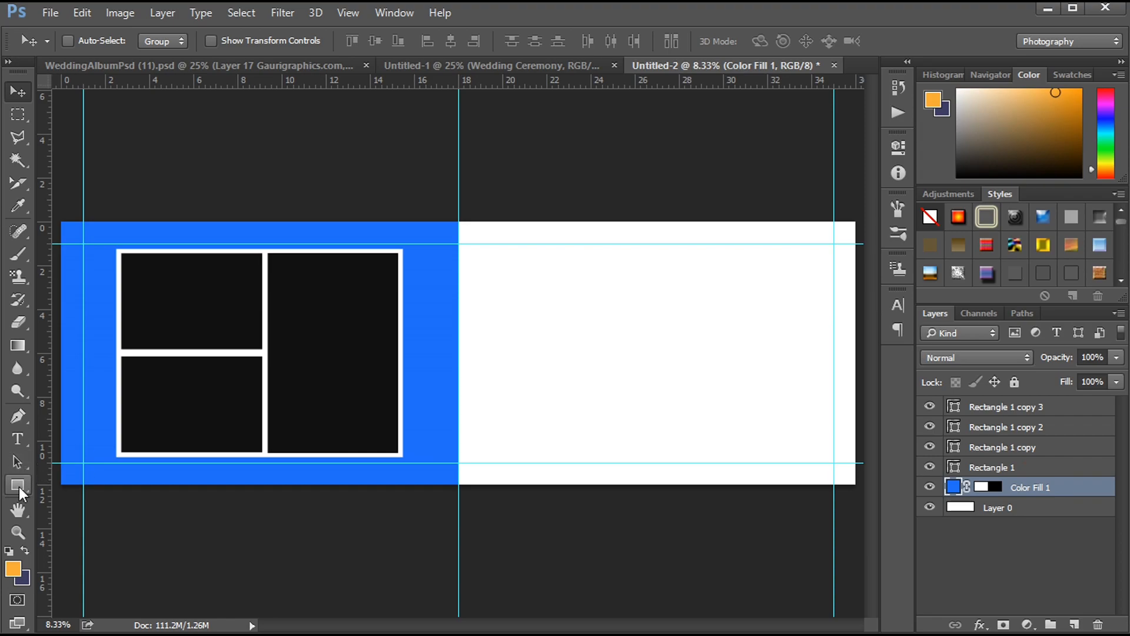
left_click(17, 114)
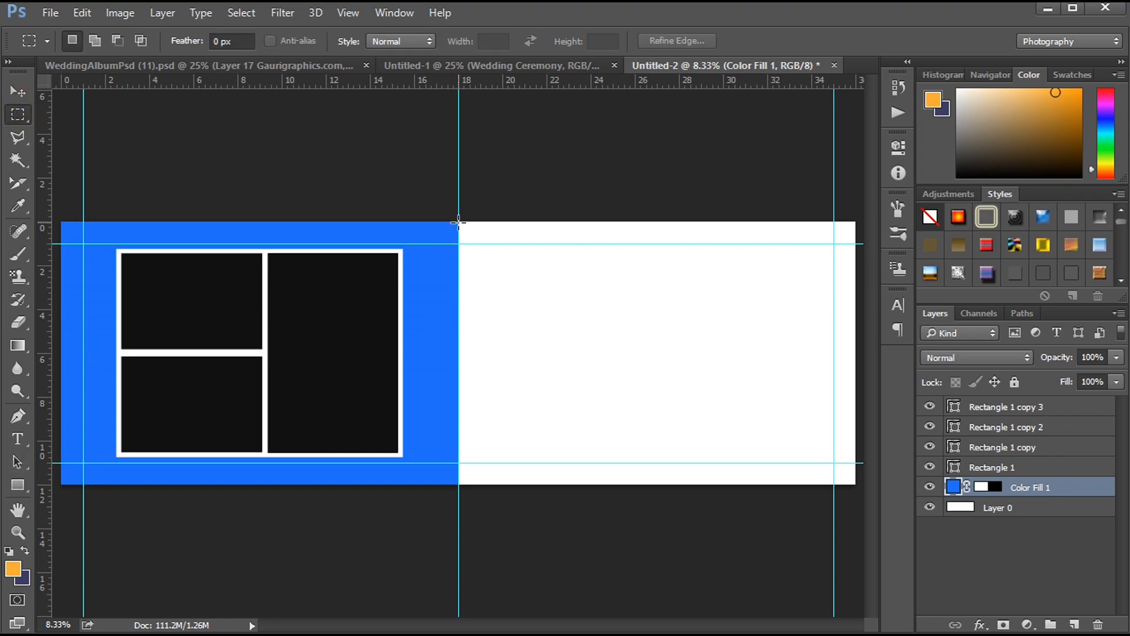
left_click_drag(459, 223, 858, 393)
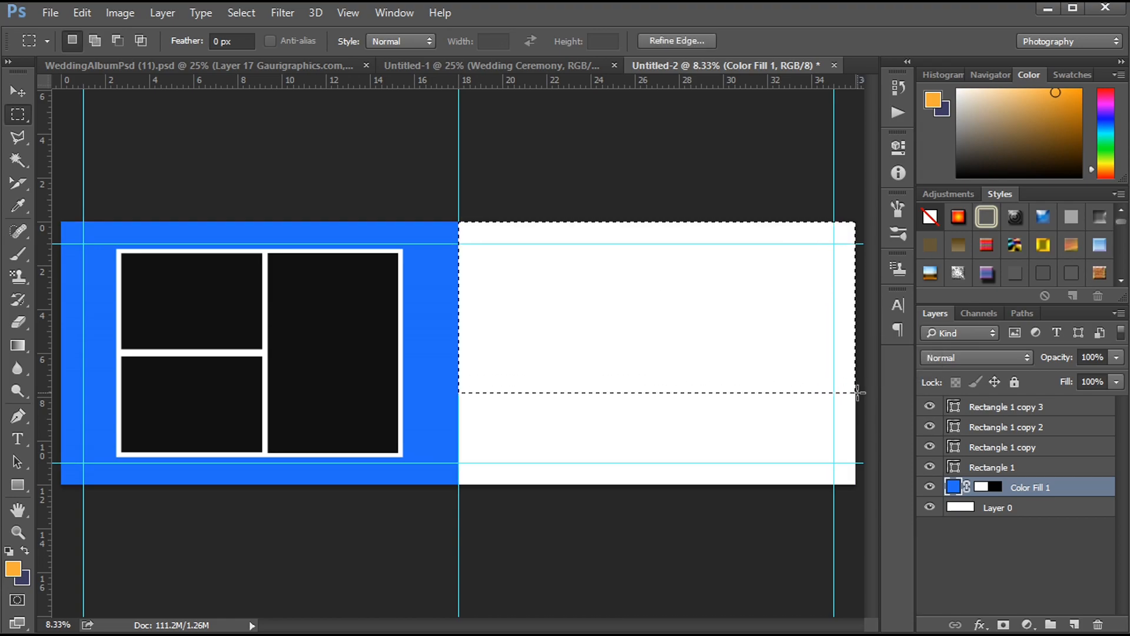
left_click(1027, 625)
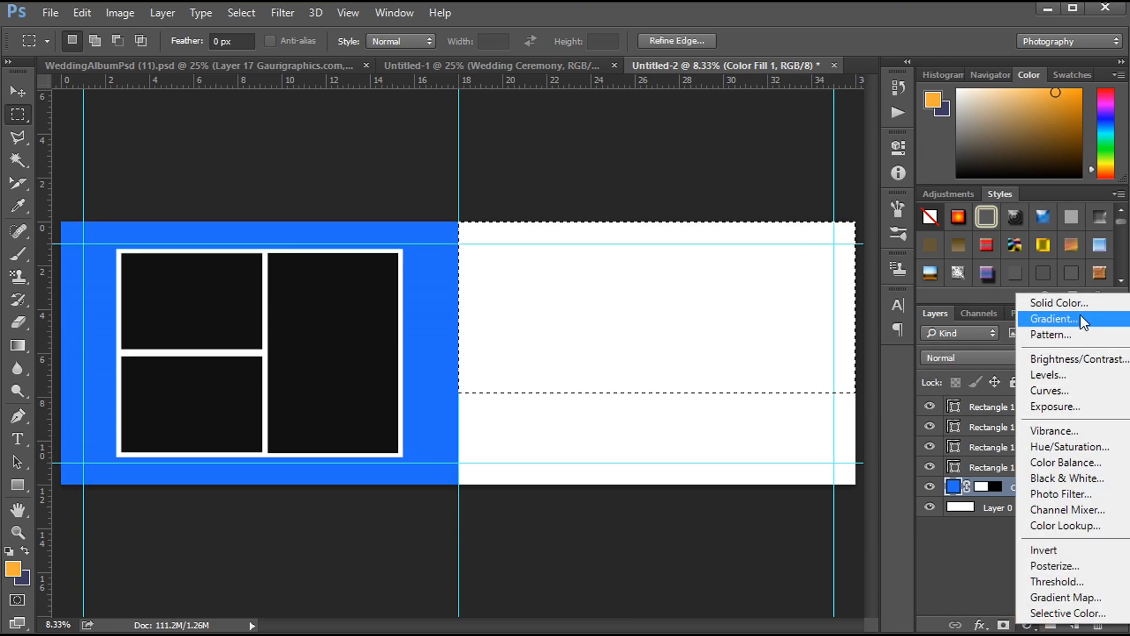
left_click(1082, 303)
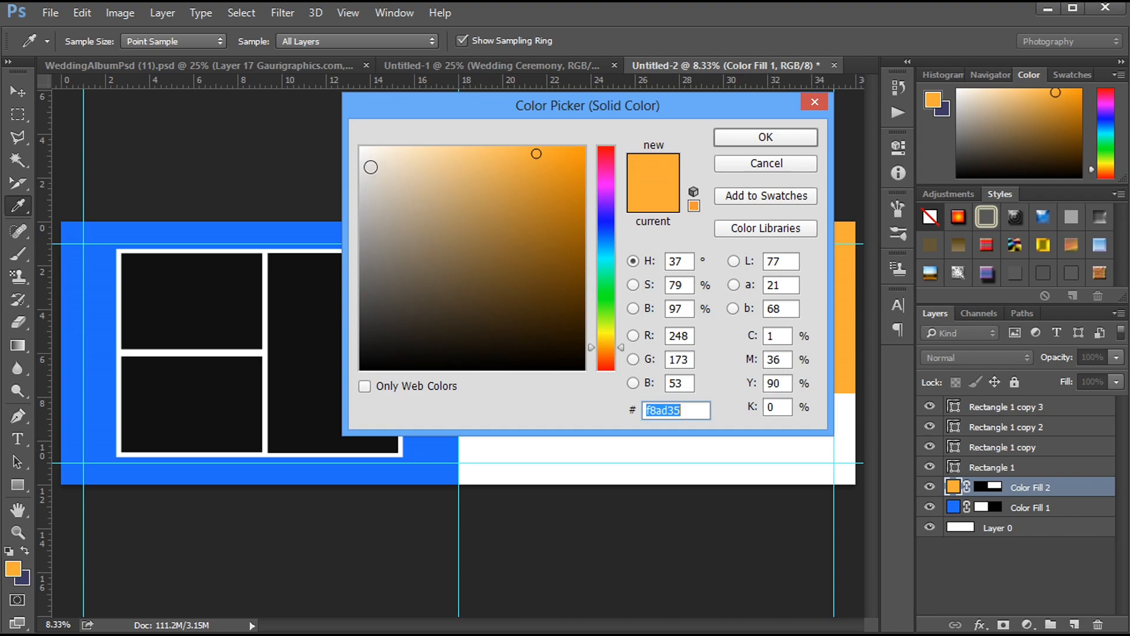
left_click(370, 167)
left_click(366, 159)
left_click(743, 139)
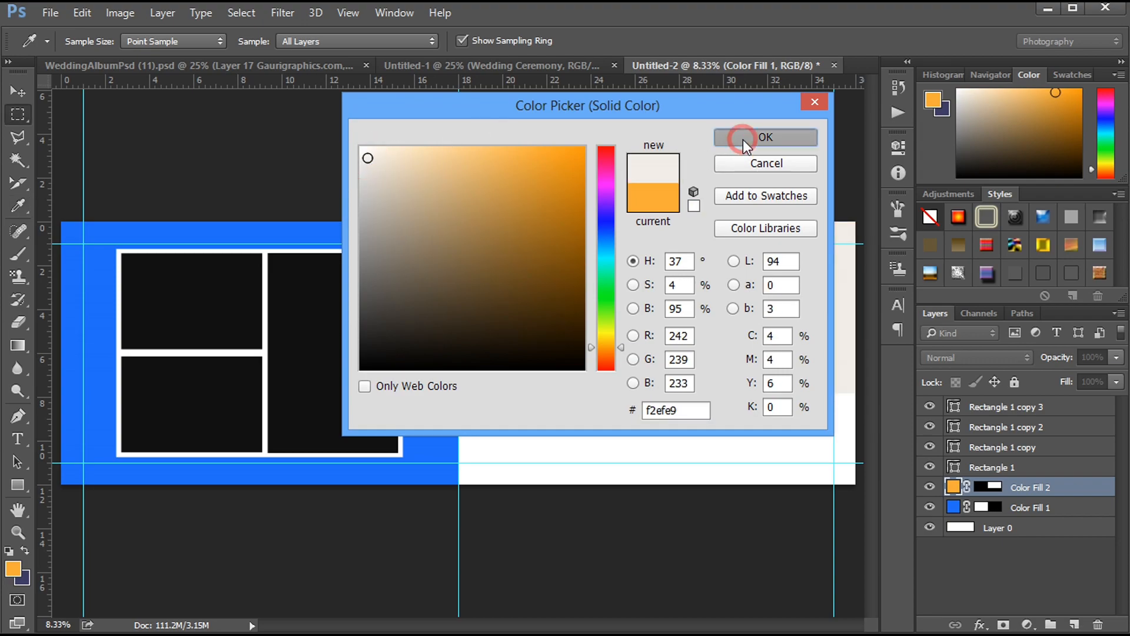
Recolor the right page's upper fill to a pale blue with a hue of 219°.
double_click(955, 488)
left_click(606, 234)
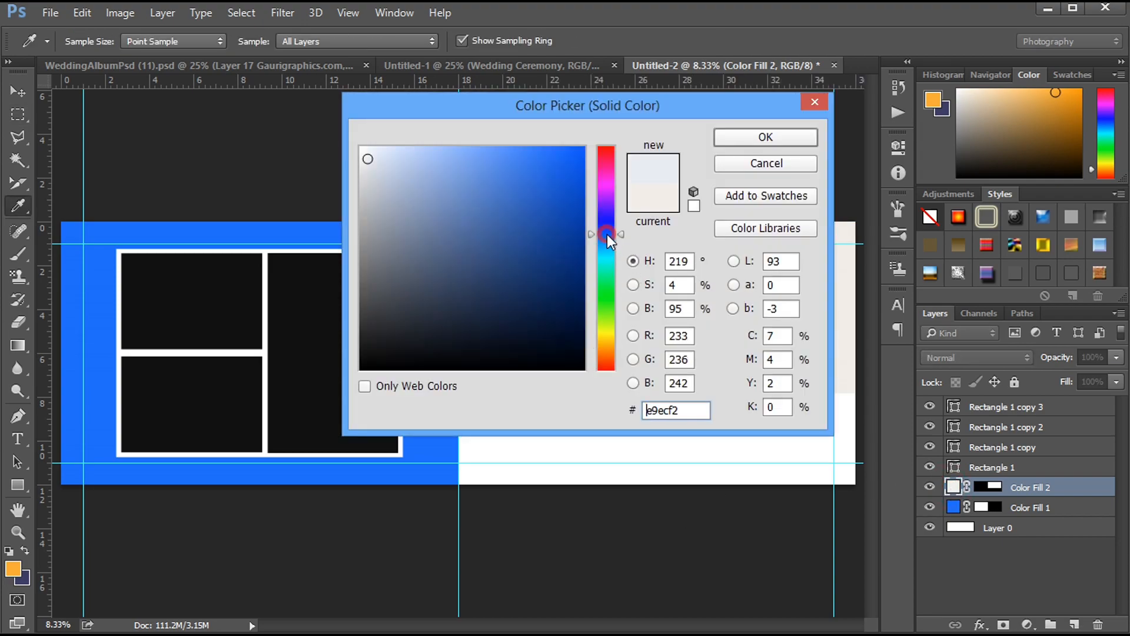
left_click(368, 159)
left_click(765, 138)
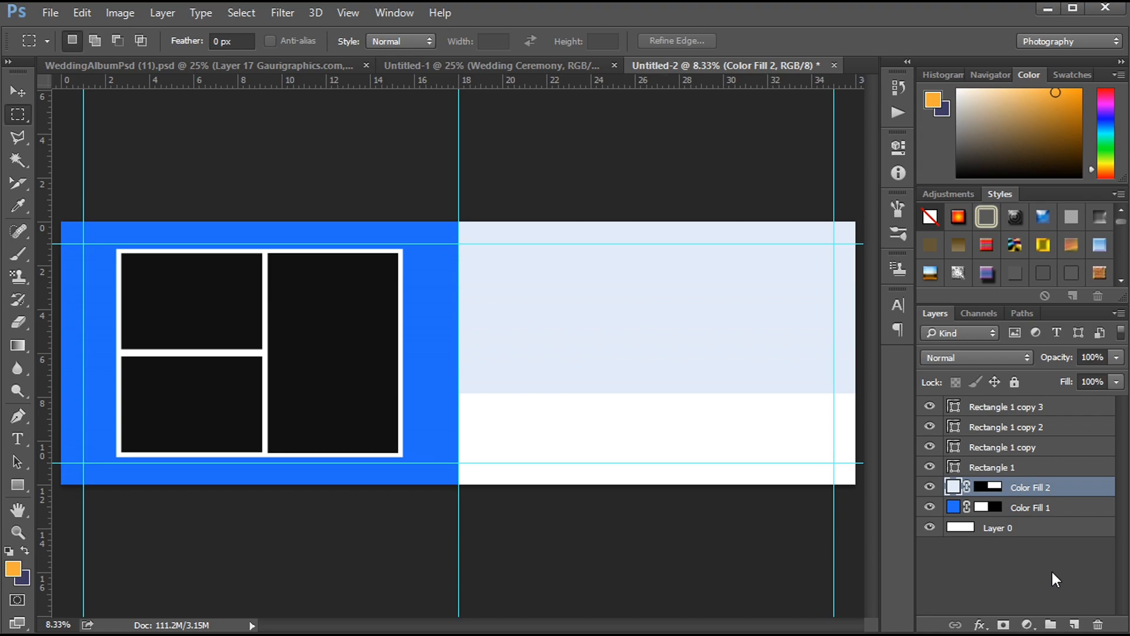
Set the Rectangle tool's fill to the blue sampled from the left page.
left_click(17, 486)
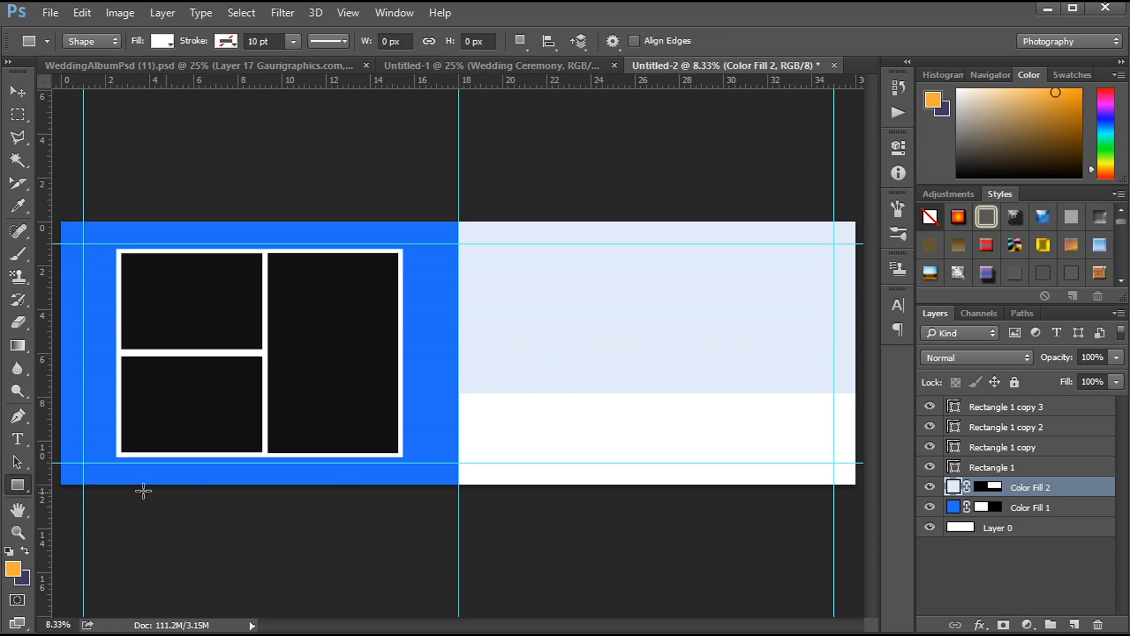
left_click(161, 41)
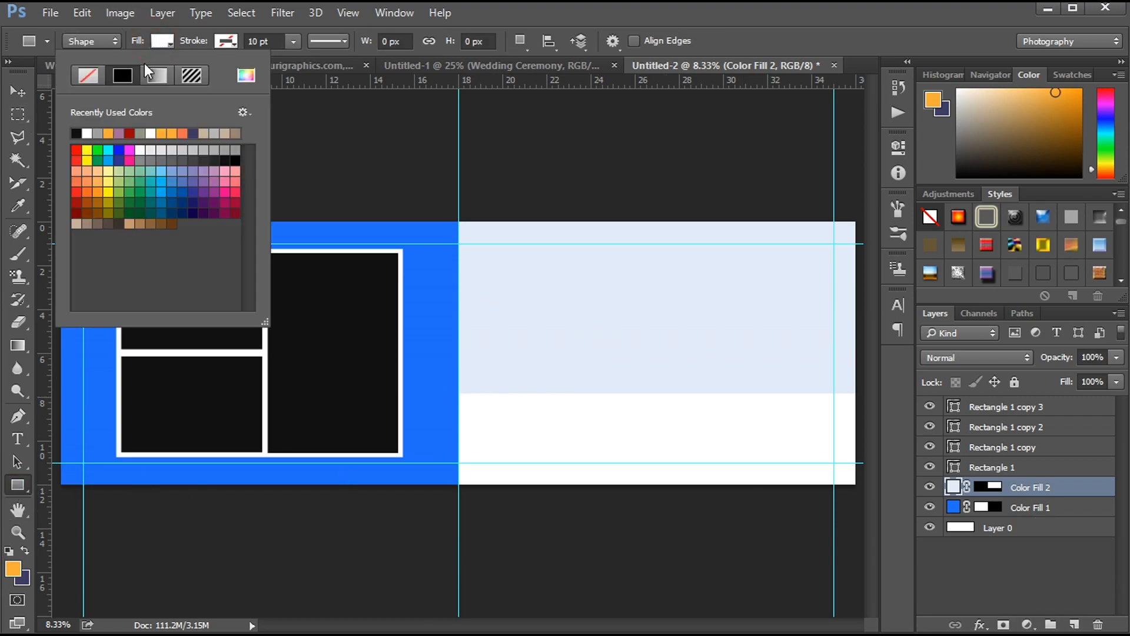
left_click(245, 76)
left_click(99, 385)
left_click(757, 138)
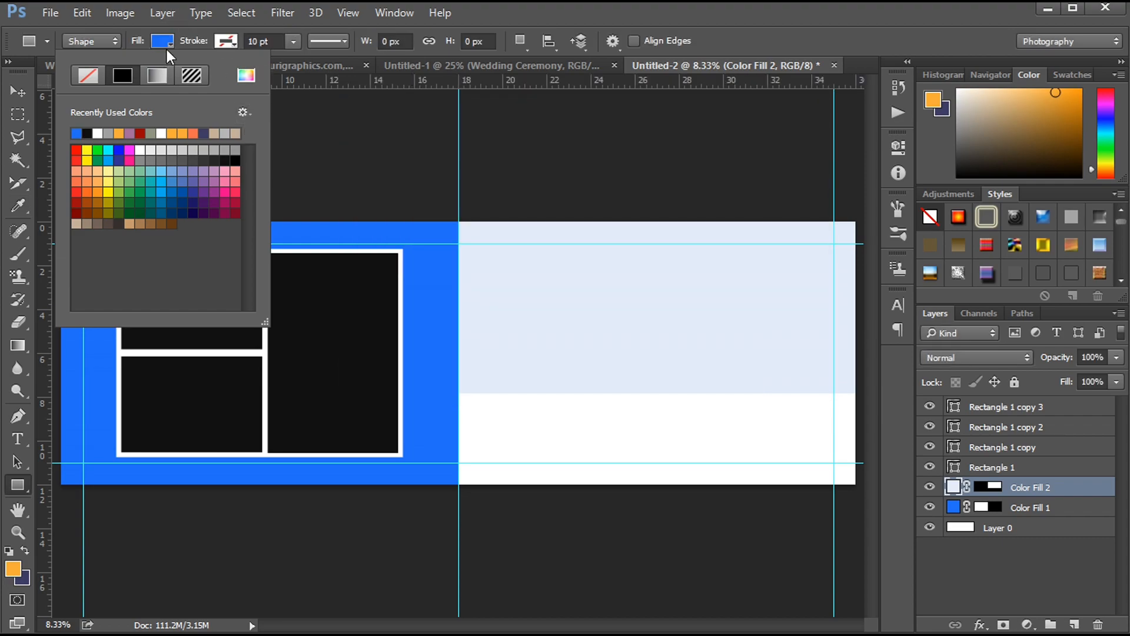
Draw a blue bar about 4560 x 612 px directly below the pale blue area, ending at the page's right edge.
left_click(456, 393)
left_click_drag(457, 392, 854, 441)
left_click_drag(854, 439, 855, 439)
key("Return")
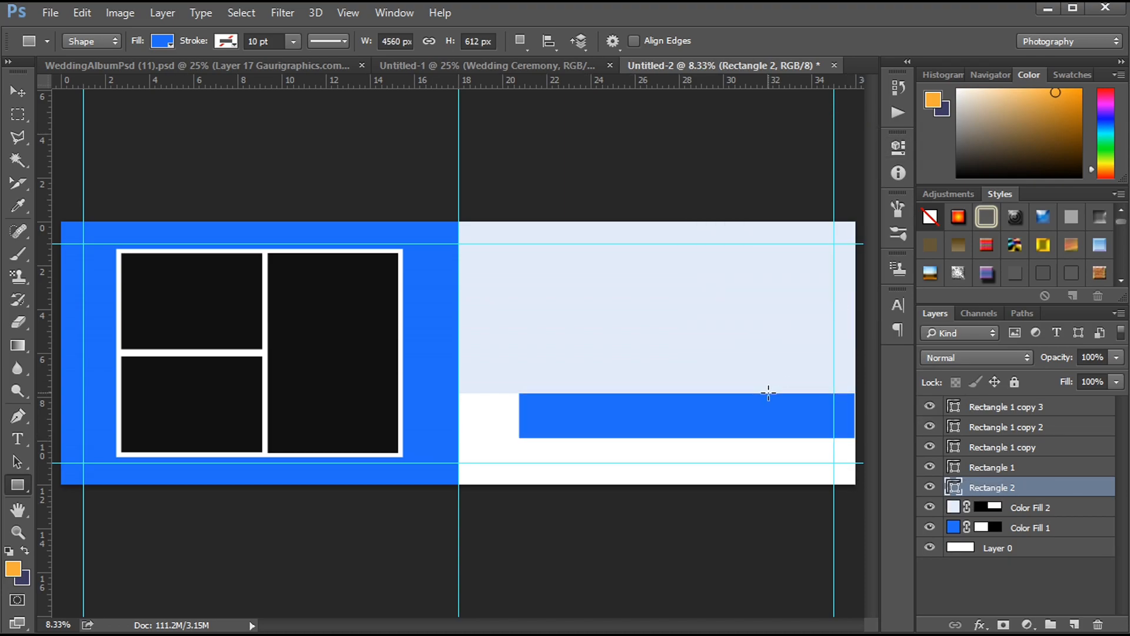
key("v")
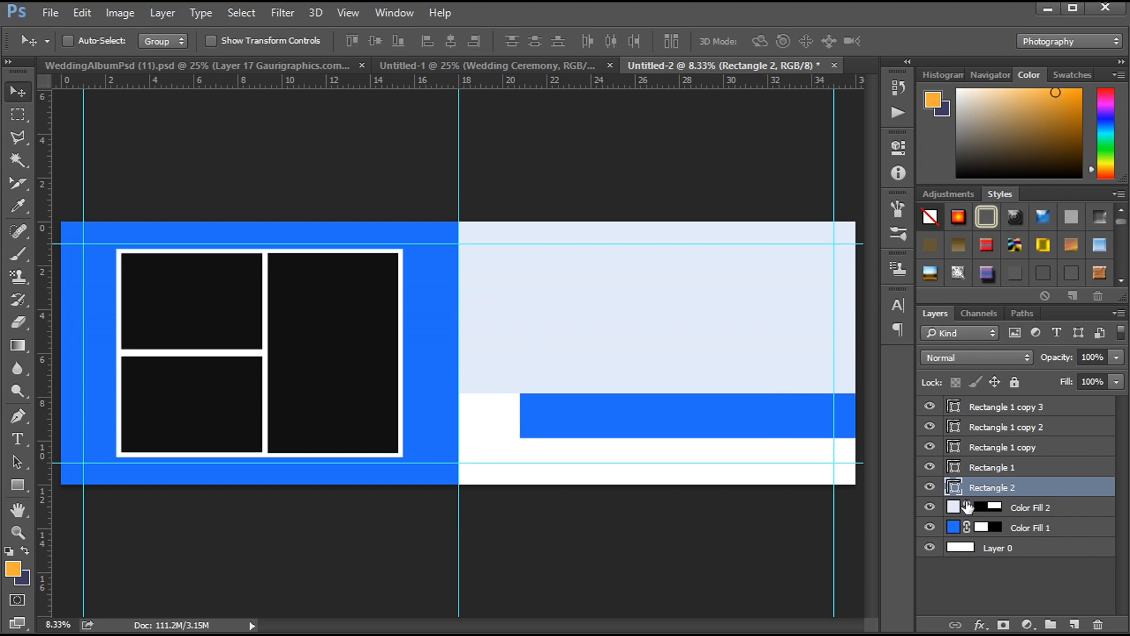
On a new layer, draw a white rectangle about 4116 x 2184 px over the pale blue area and blue bar.
key("u")
left_click(162, 40)
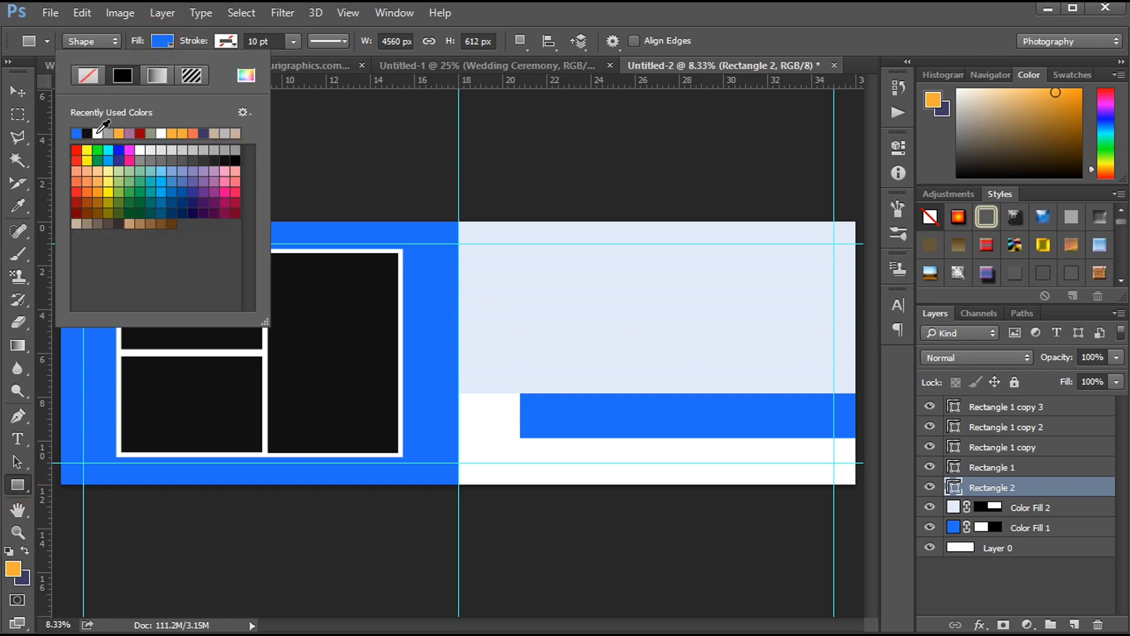
left_click(1075, 624)
left_click(1075, 624)
left_click(162, 40)
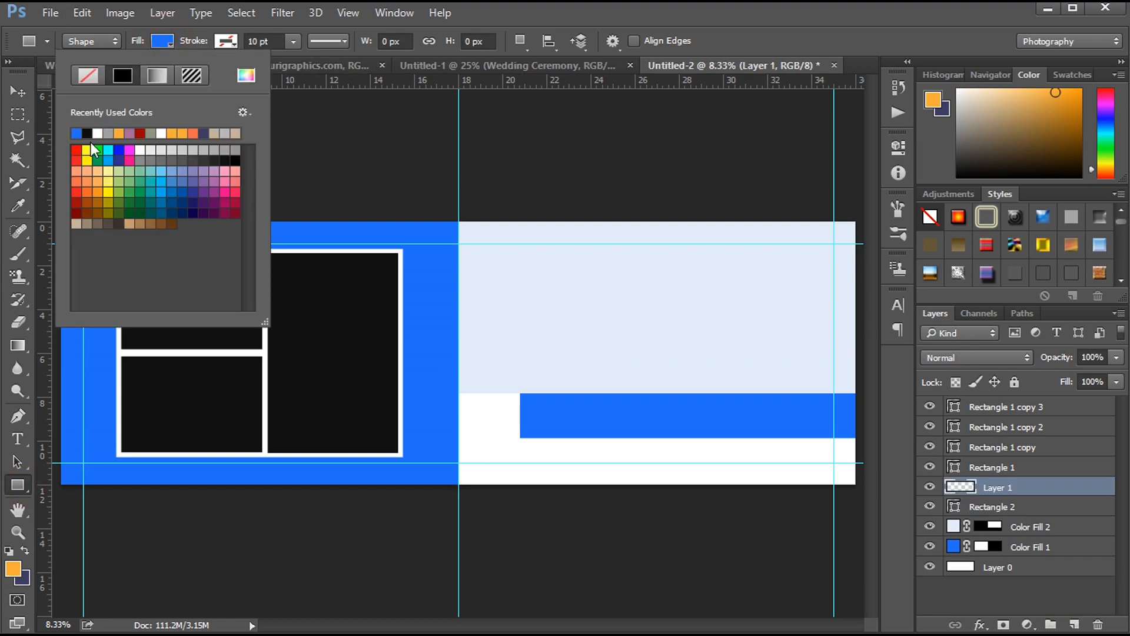
left_click(101, 133)
left_click_drag(510, 261, 819, 421)
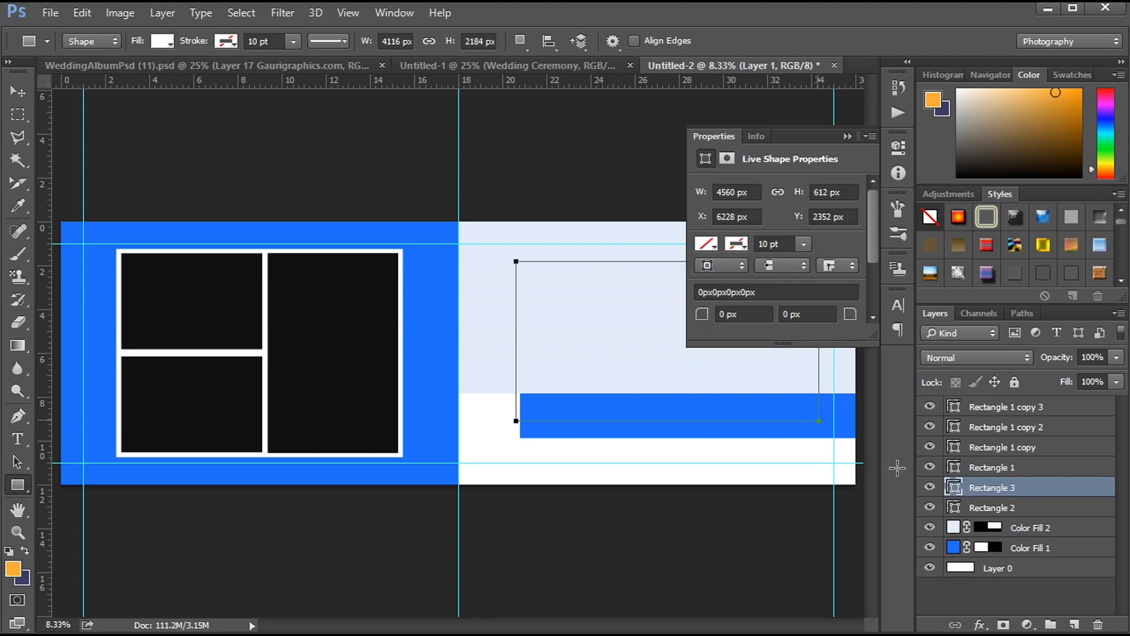
key("Return")
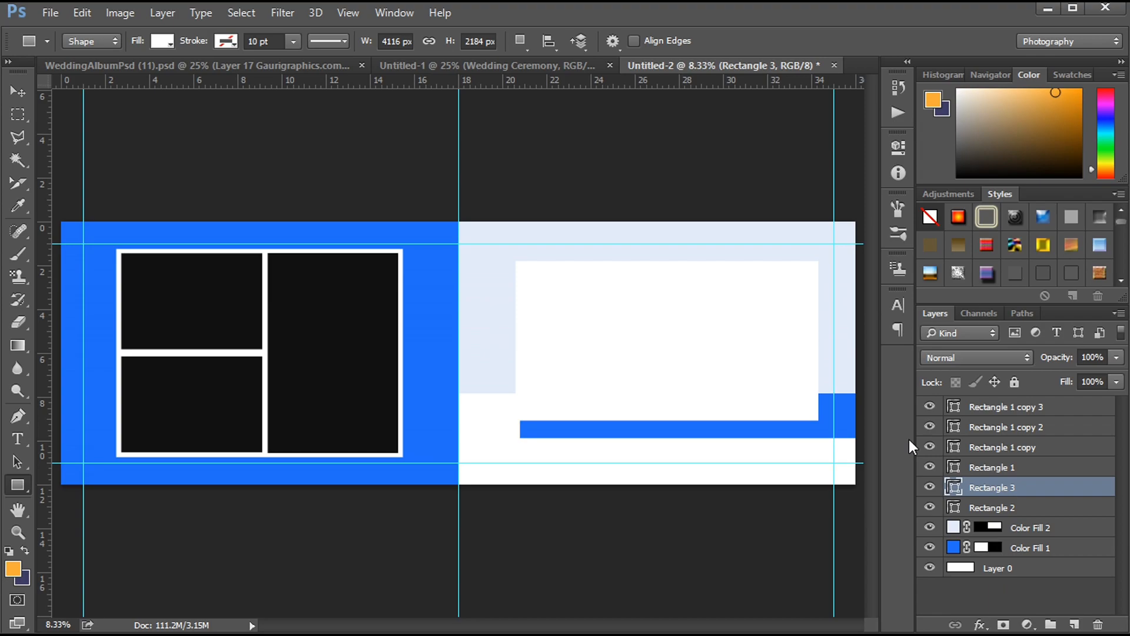
Duplicate the tall black rectangle onto the right side of the new white frame and reduce its height to about 79%.
key("v")
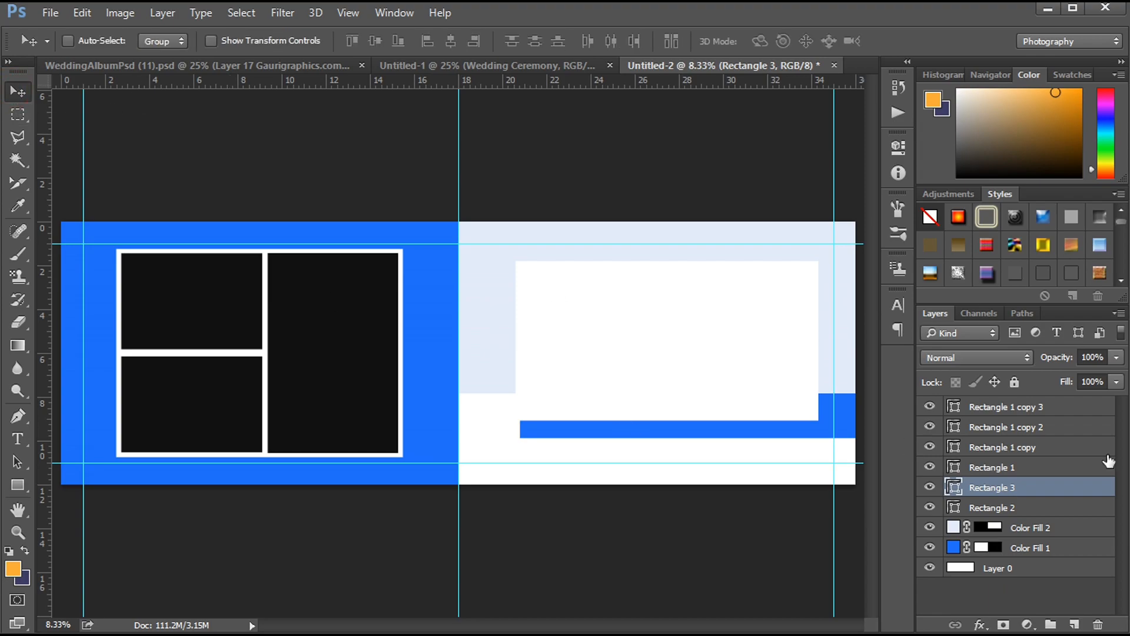
left_click(319, 331, "ctrl")
left_click_drag(318, 328, 762, 343)
key("ctrl+z")
key("ctrl+t")
left_click_drag(753, 462, 755, 420)
mouse_move(795, 359)
left_mouse_down()
mouse_move(773, 359)
mouse_move(794, 354)
left_mouse_up()
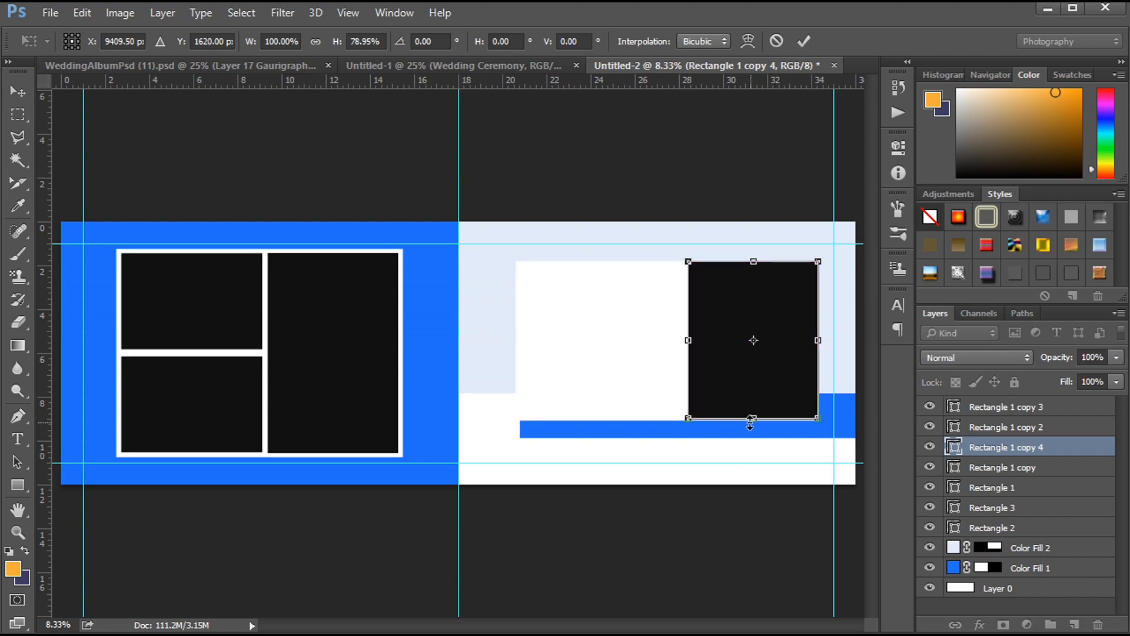
key("Return")
Shift the copied black rectangle slightly left so a thin white border shows along its right edge.
left_click_drag(862, 468, 839, 465)
left_click_drag(823, 271, 816, 261)
key("ctrl+t")
key("Return")
key("shift+Right")
key("shift+Right")
key("shift+Left")
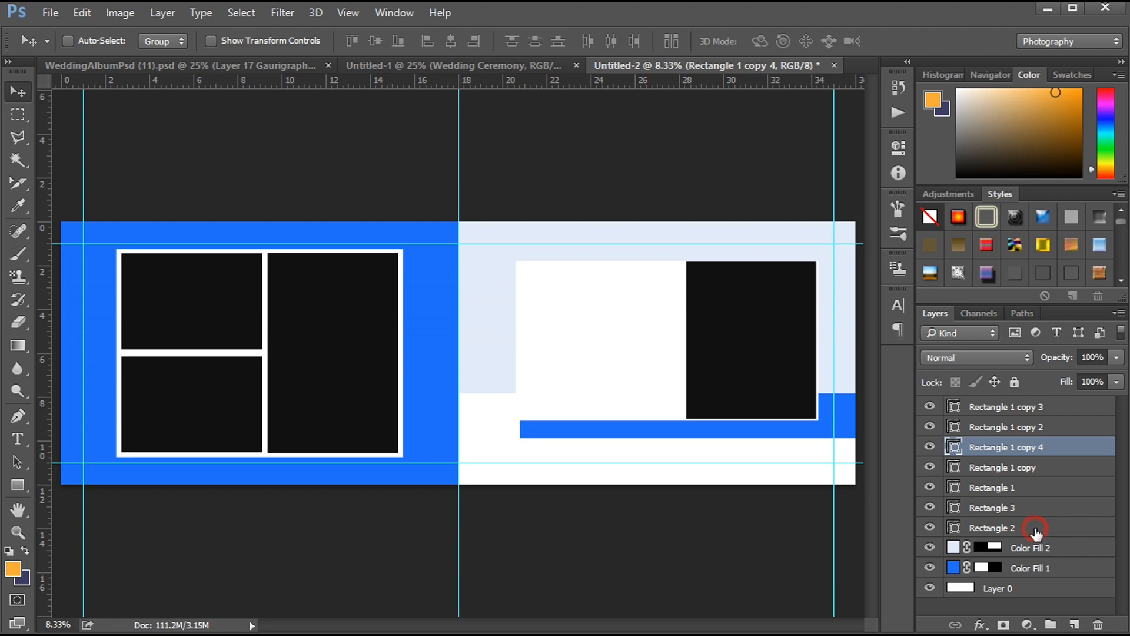
Shift the white frame rectangle behind the right page's black photo placeholder very slightly left and up.
left_click(969, 529)
key("ctrl+t")
key("Return")
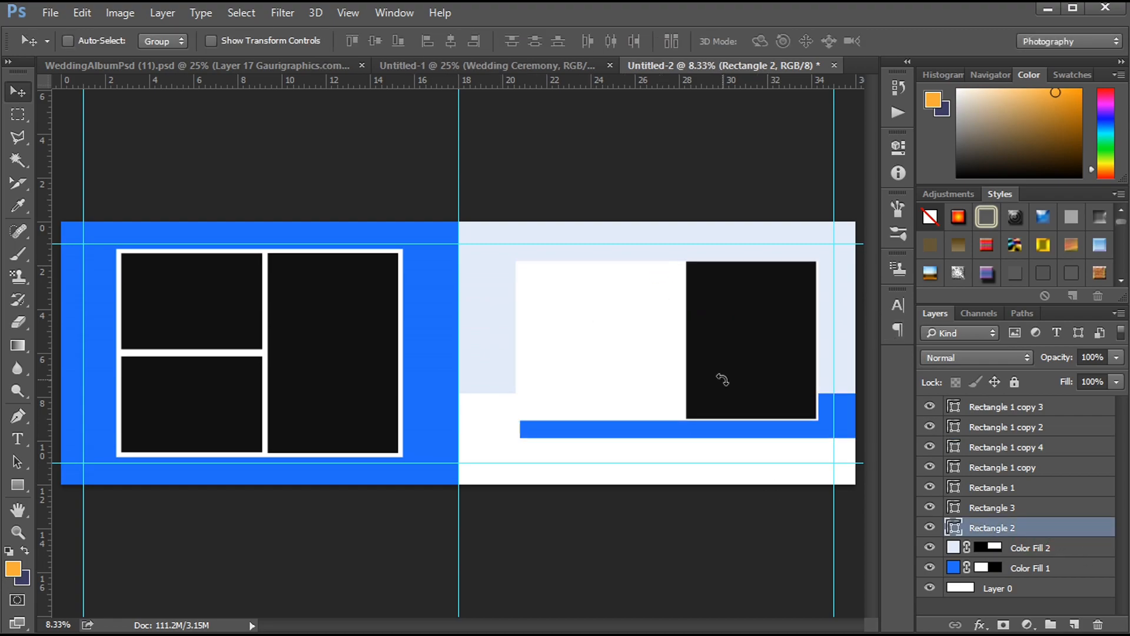
left_click(1022, 508)
key("ctrl+t")
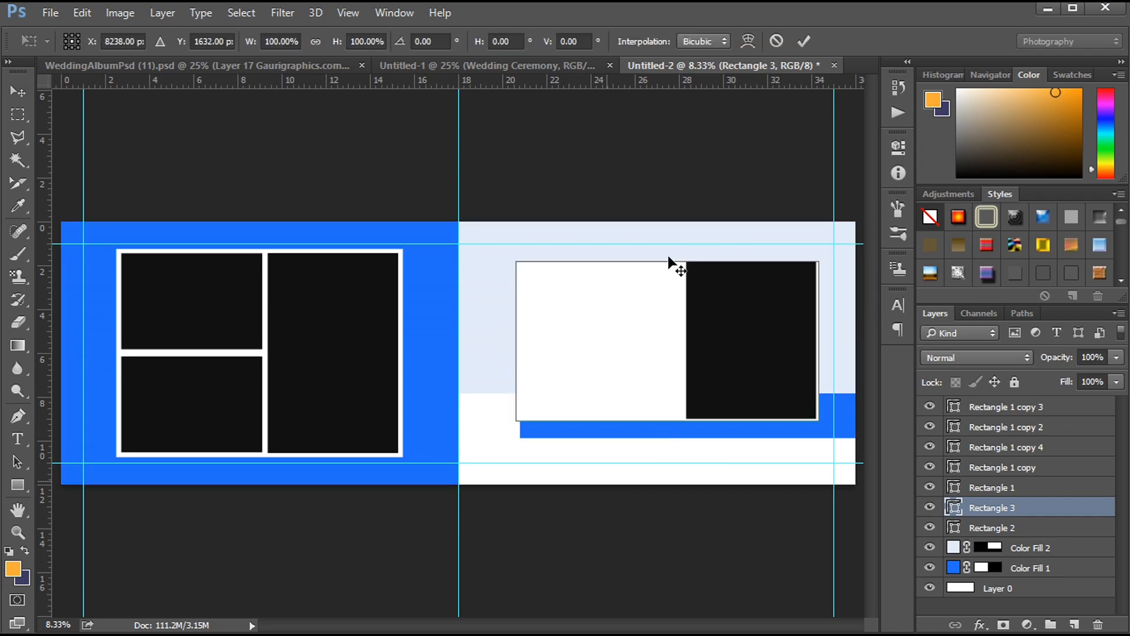
left_click_drag(668, 262, 669, 260)
key("Return")
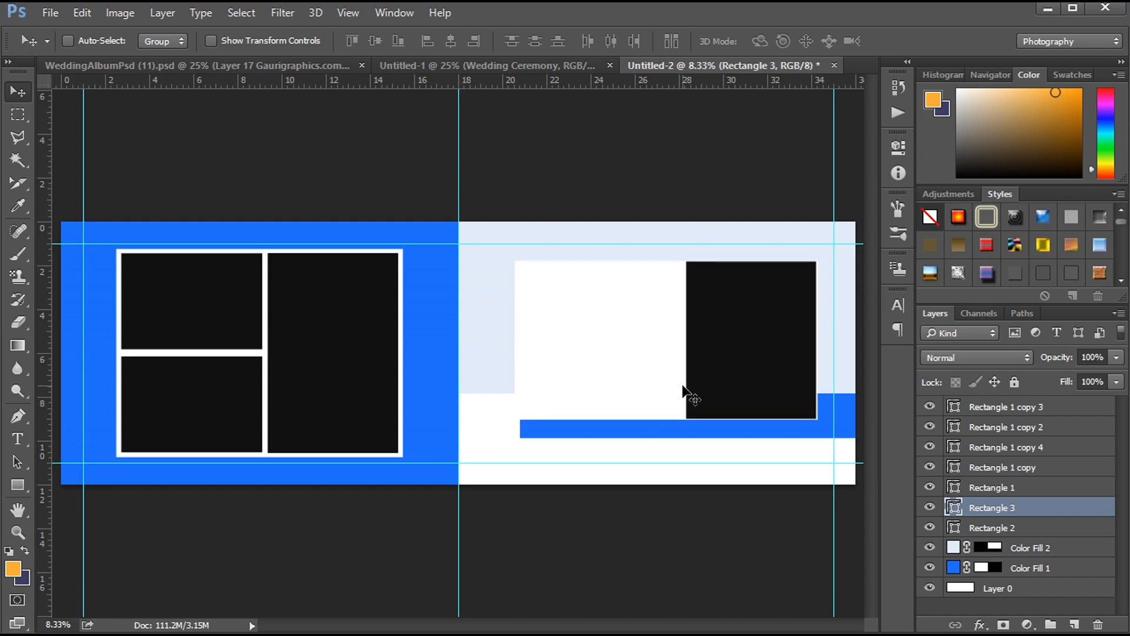
Duplicate the left page's upper-left black rectangle onto the right page's white frame and rotate it 90° clockwise.
left_click(212, 308, "ctrl")
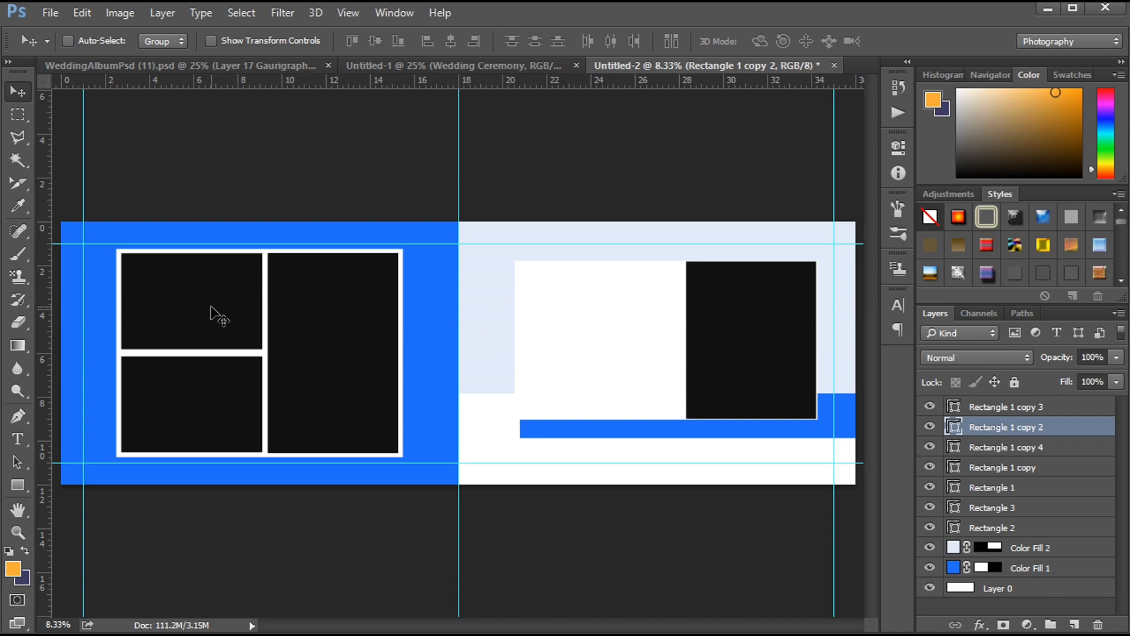
left_click_drag(201, 308, 601, 334)
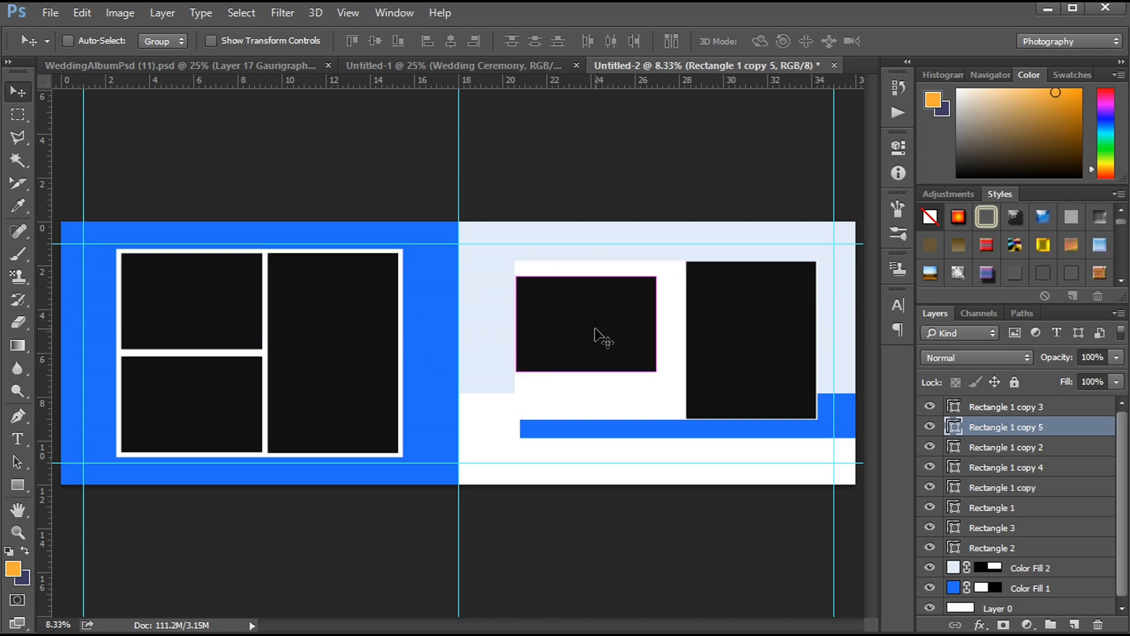
key("ctrl+t")
right_click(609, 309)
left_click(652, 488)
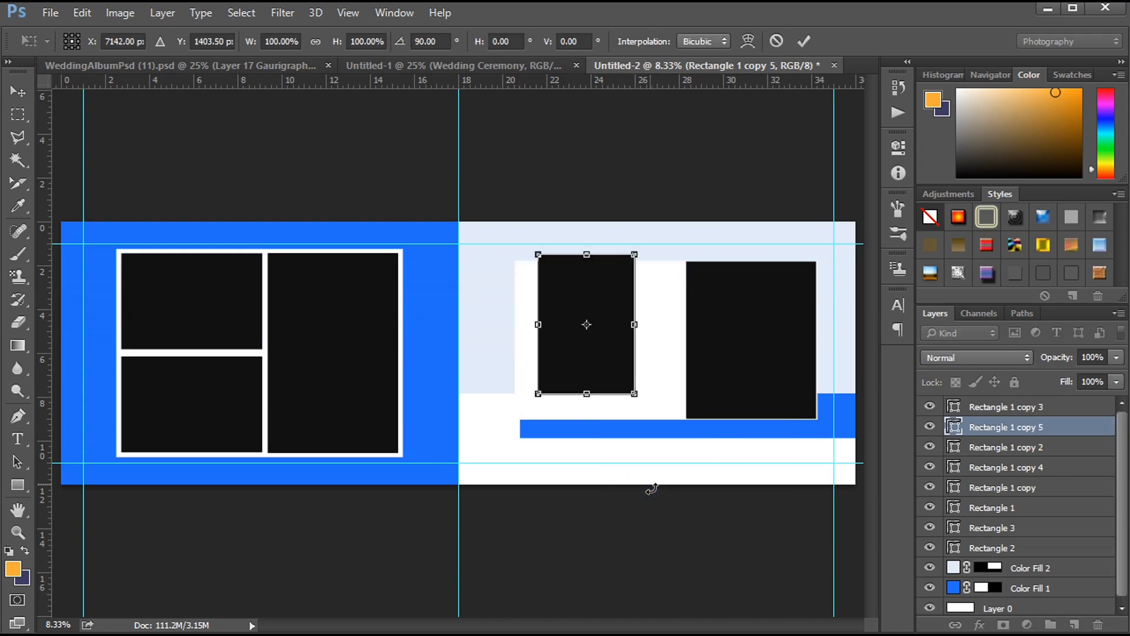
Position the rotated black rectangle at the white frame's left end, aligned with its top and leaving a thin white border.
left_click_drag(618, 323, 599, 330)
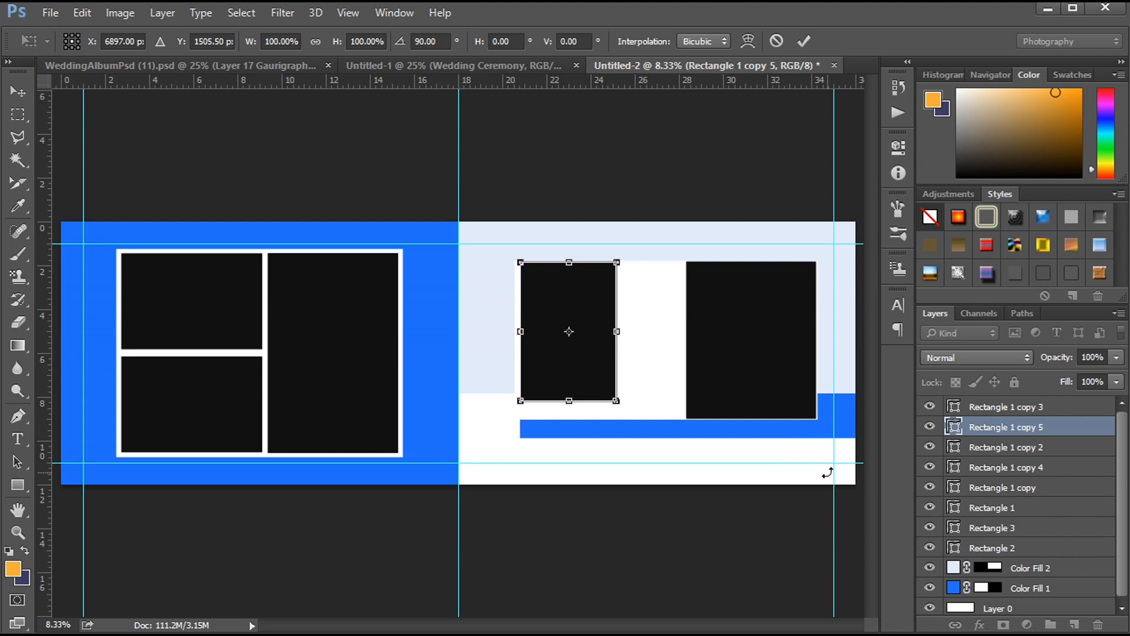
key("Return")
key("shift+Left")
key("shift+Left")
key("shift+Left")
key("shift+Left")
key("shift+Left")
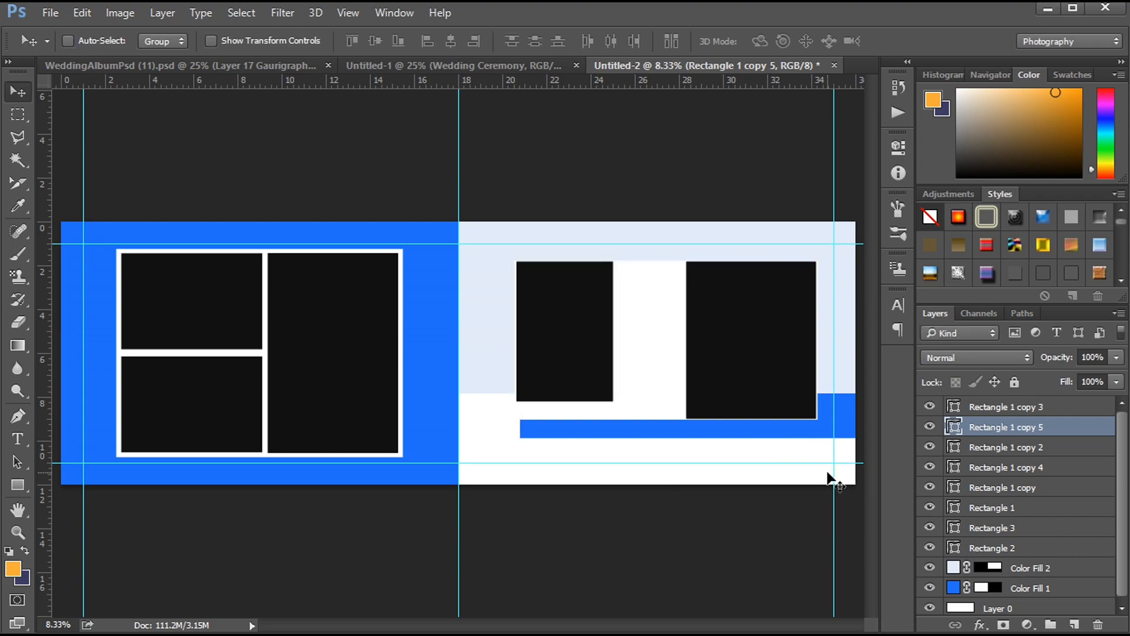
Stretch the rotated black rectangle downward to about 112% height so its bottom aligns with the neighbouring placeholder.
key("ctrl+t")
left_click_drag(565, 402, 564, 419)
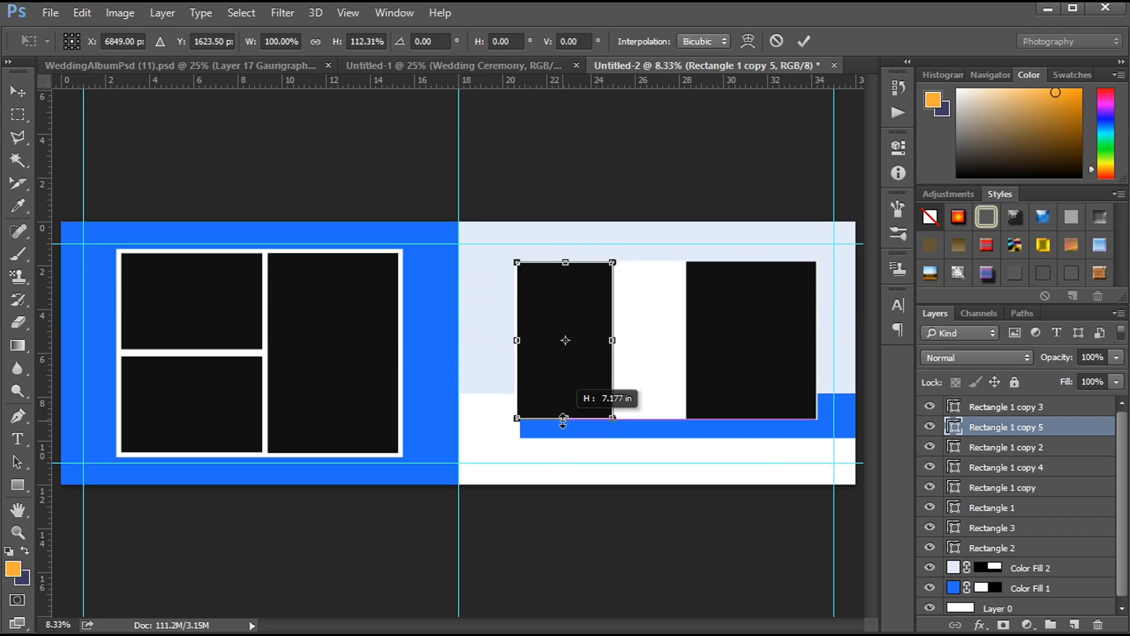
key("Return")
key("shift+Right")
key("shift+Right")
key("shift+Left")
key("shift+Left")
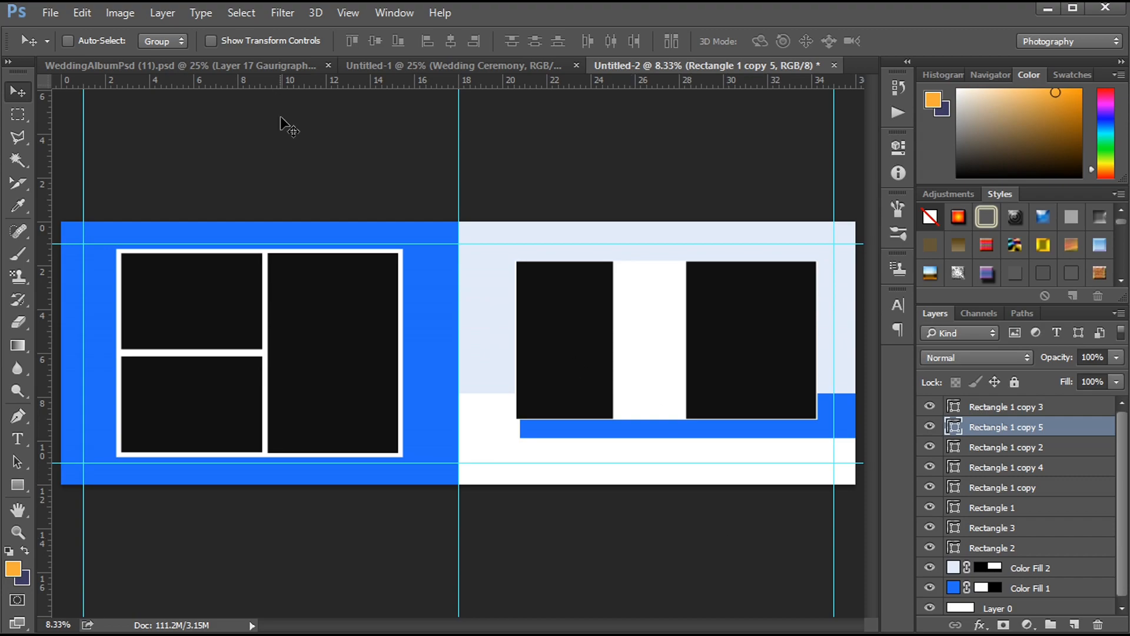
Copy the quote text ending in "ONE" from Untitled-1 into the white gap between the right page's placeholders and enlarge it to the gap's width.
left_click(485, 65)
left_click_drag(644, 221, 686, 224)
left_click_drag(653, 306, 652, 307)
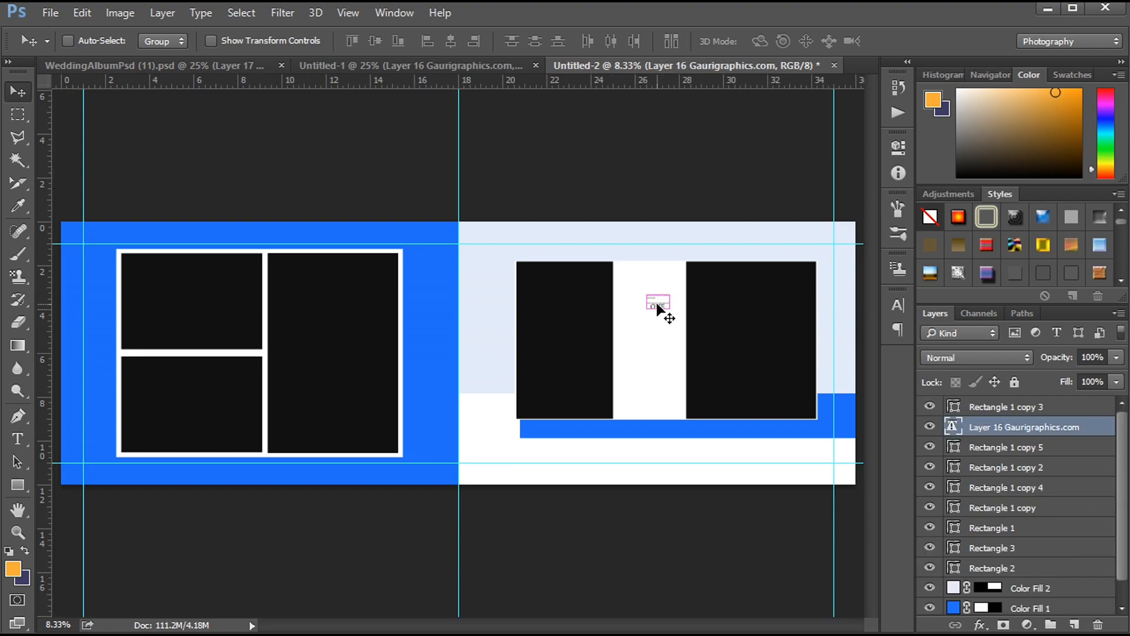
key("ctrl+t")
key("Return")
left_click_drag(670, 297, 686, 273)
key("Return")
Nudge the quote text left and up so it sits centred in the upper part of the white gap.
key("shift+Left")
key("shift+Left")
key("shift+Left")
key("shift+Left")
key("shift+Left")
key("shift+Left")
key("shift+Left")
key("shift+Left")
key("shift+Left")
key("shift+Left")
key("shift+Left")
key("shift+Left")
key("shift+Left")
key("shift+Left")
key("shift+Left")
key("shift+Up")
key("shift+Up")
key("shift+Up")
key("shift+Up")
key("shift+Up")
key("shift+Up")
key("shift+Up")
key("shift+Up")
key("shift+Up")
key("shift+Up")
key("shift+Up")
key("shift+Up")
key("shift+Up")
key("shift+Up")
key("shift+Up")
key("shift+Up")
key("shift+Up")
key("shift+Up")
key("shift+Up")
key("shift+Up")
key("shift+Down")
key("shift+Down")
key("shift+Down")
key("shift+Down")
key("shift+Down")
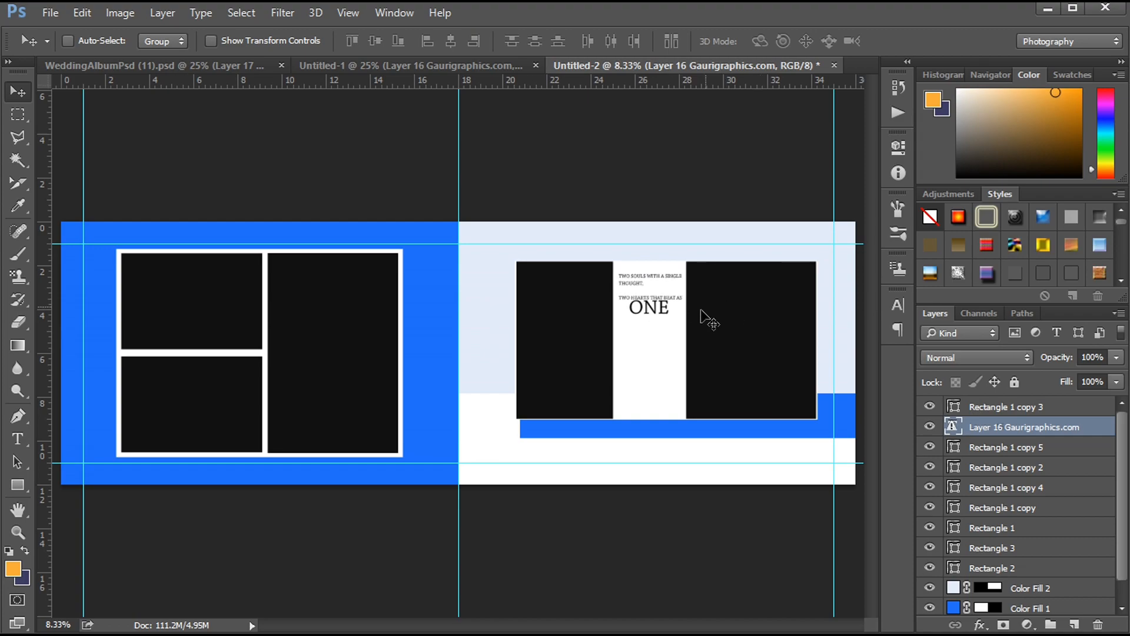
Copy the "This day is filled with memories" text from Untitled-1, enlarge it and place it above the right page's right-hand placeholder.
left_click(494, 65)
left_click_drag(457, 254, 648, 237)
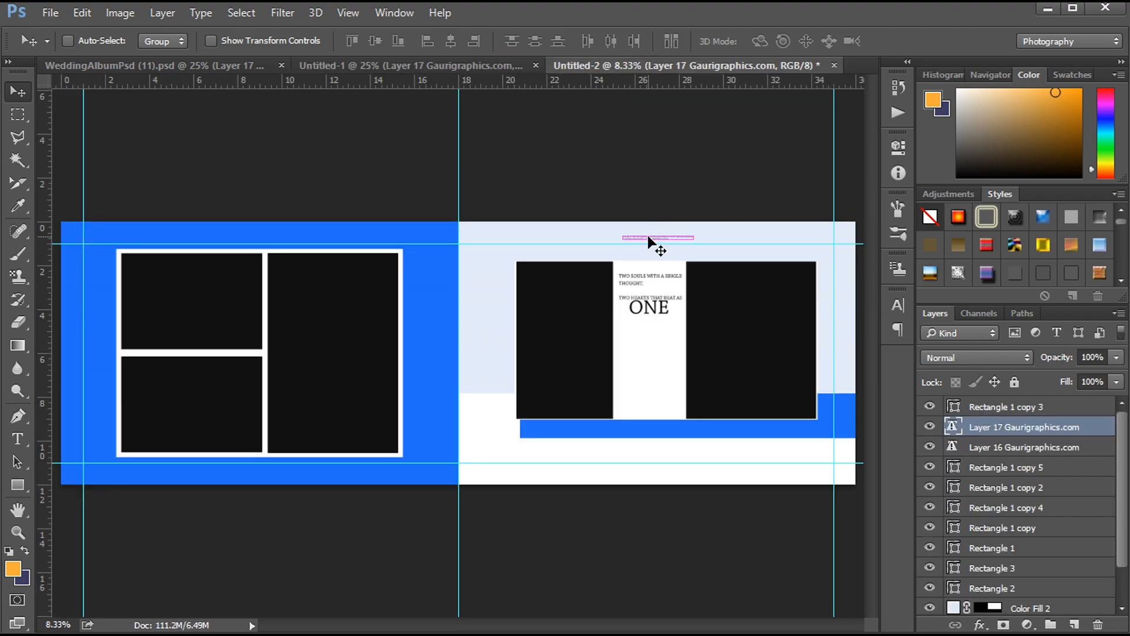
key("ctrl+t")
left_click_drag(689, 240, 747, 259)
key("Return")
left_click_drag(648, 241, 729, 238)
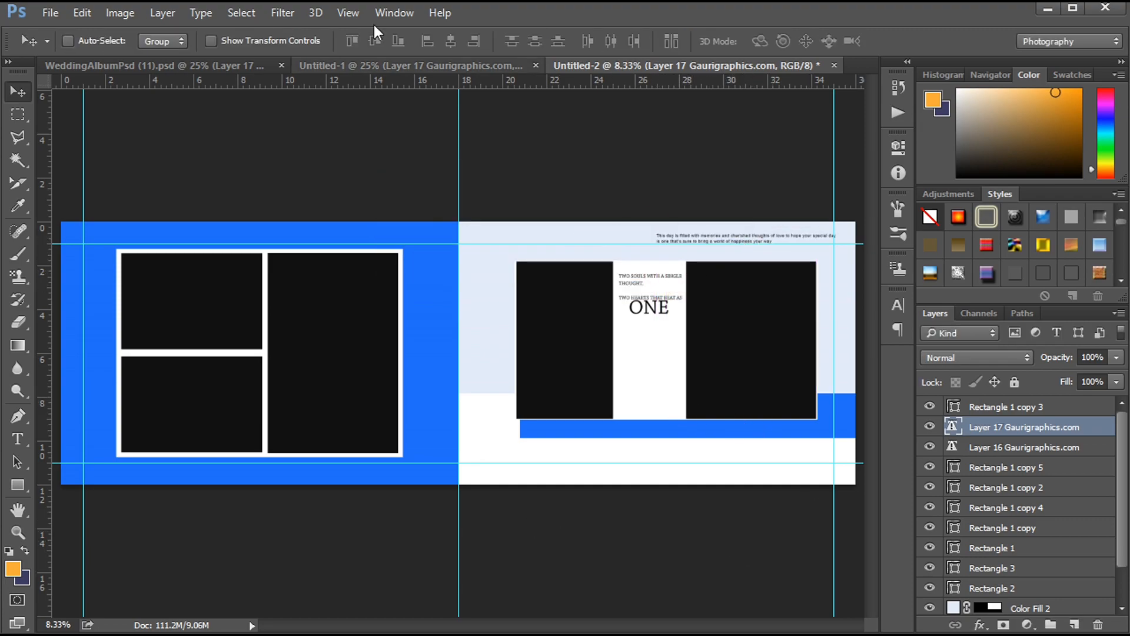
Copy the "Wedding Ceremony" title from Untitled-1 to the white area below the right page's blue bar.
left_click(426, 66)
left_click_drag(366, 401, 735, 467)
key("ctrl+t")
key("Return")
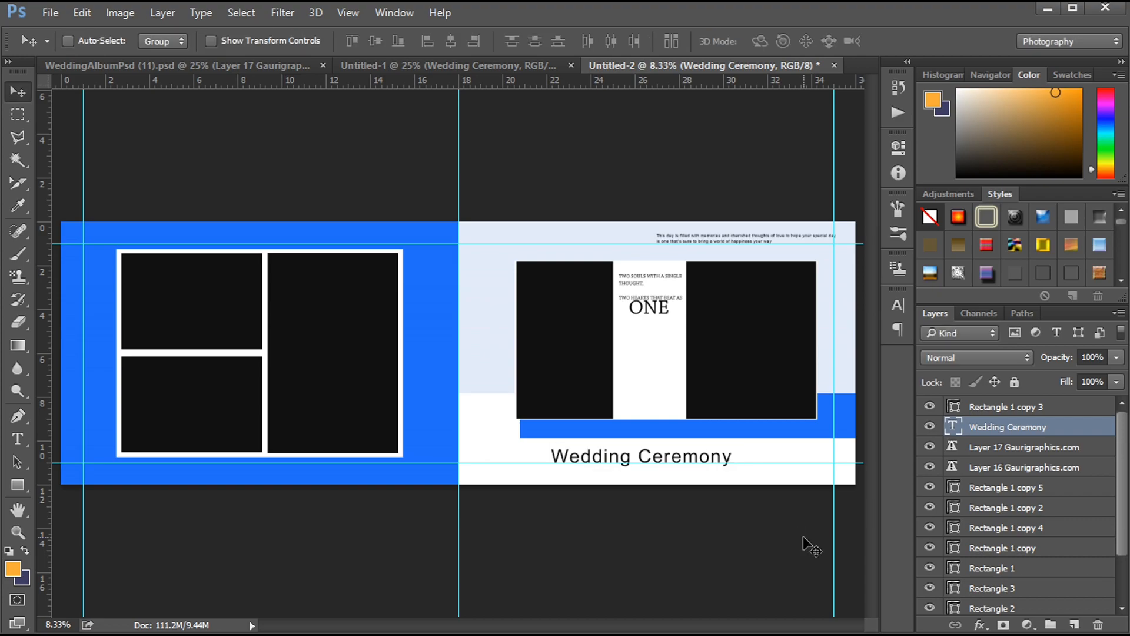
Nudge the "Wedding Ceremony" title slightly right, keeping it just below the blue bar.
key("Down")
key("Down")
key("Down")
key("Down")
key("Down")
key("Down")
key("Down")
key("Down")
key("Down")
key("Down")
key("Down")
key("Down")
key("Down")
key("Down")
key("Down")
key("Up")
key("Up")
key("Up")
key("Up")
key("Up")
key("Up")
key("Right")
key("Right")
key("Right")
key("Right")
key("Right")
key("Right")
key("Right")
key("Right")
key("Right")
key("Right")
key("Right")
key("Right")
key("Right")
key("Right")
key("Right")
key("Right")
key("Right")
key("Right")
key("Right")
key("Right")
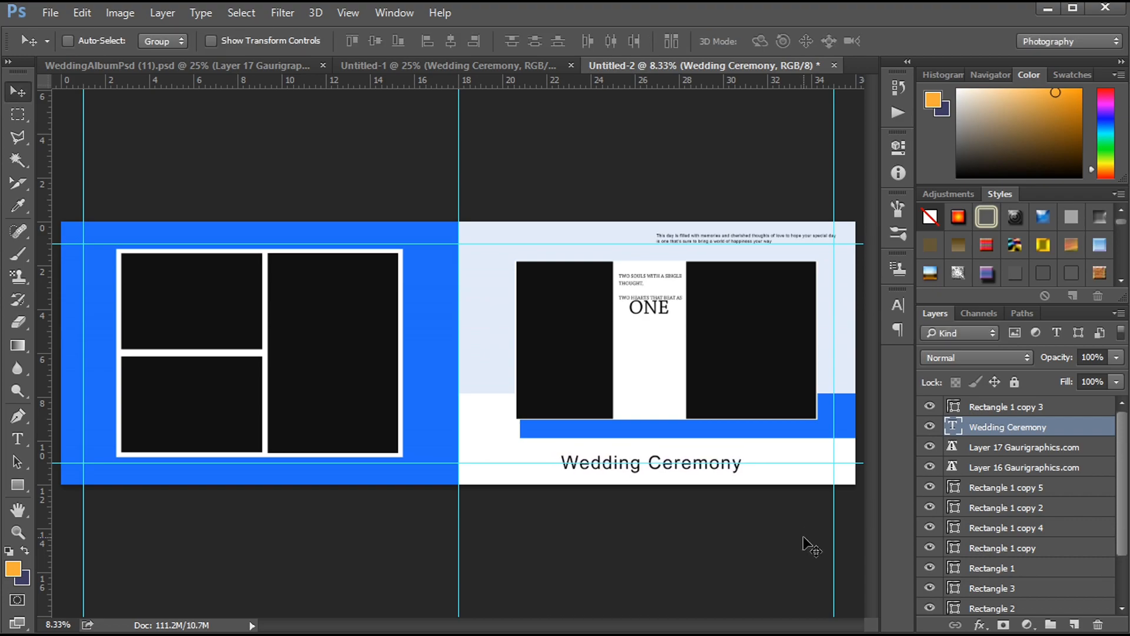
key("Up")
key("Up")
key("Up")
key("Up")
key("Up")
key("Up")
key("Up")
key("Up")
key("Up")
key("Up")
key("Up")
key("Up")
key("Up")
key("Up")
key("Left")
key("Left")
key("Left")
key("Left")
key("Left")
key("Left")
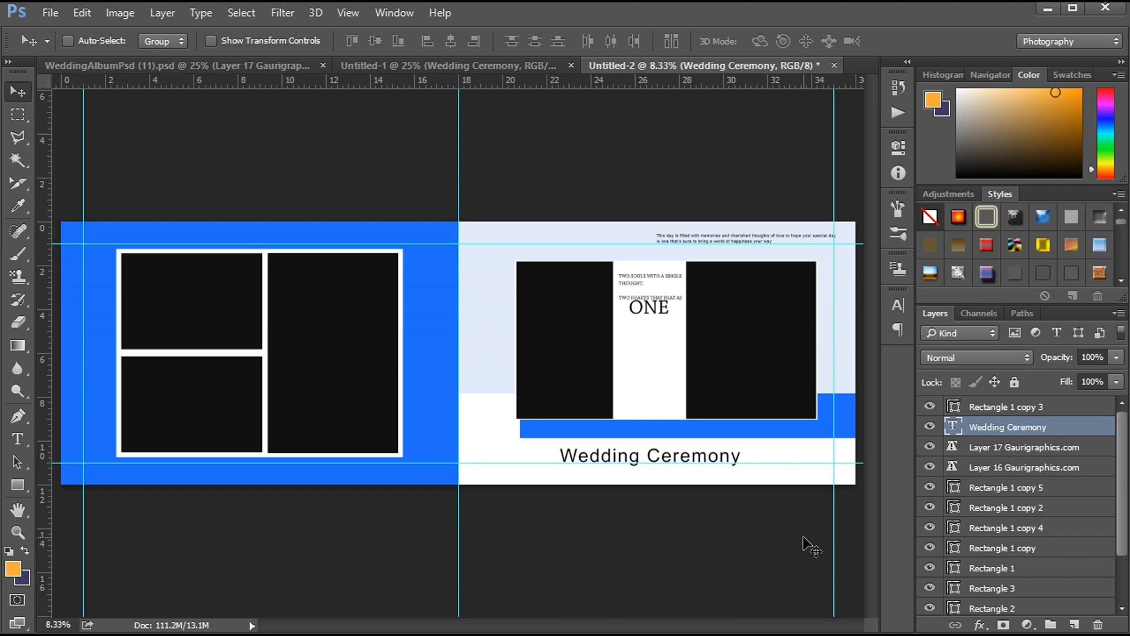
On a new layer above the blue bar's layer, draw a rectangle about 3708 x 168 px along the right page's bottom edge.
scroll(1120, 467, "down", 3)
left_click(1027, 565)
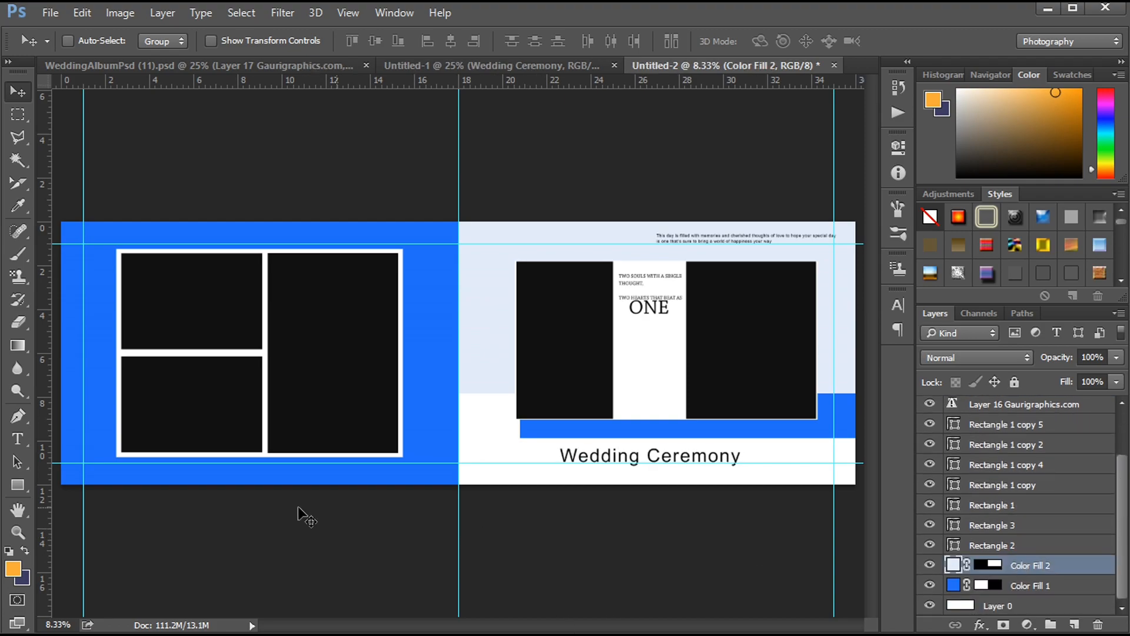
left_click(1000, 547)
key("u")
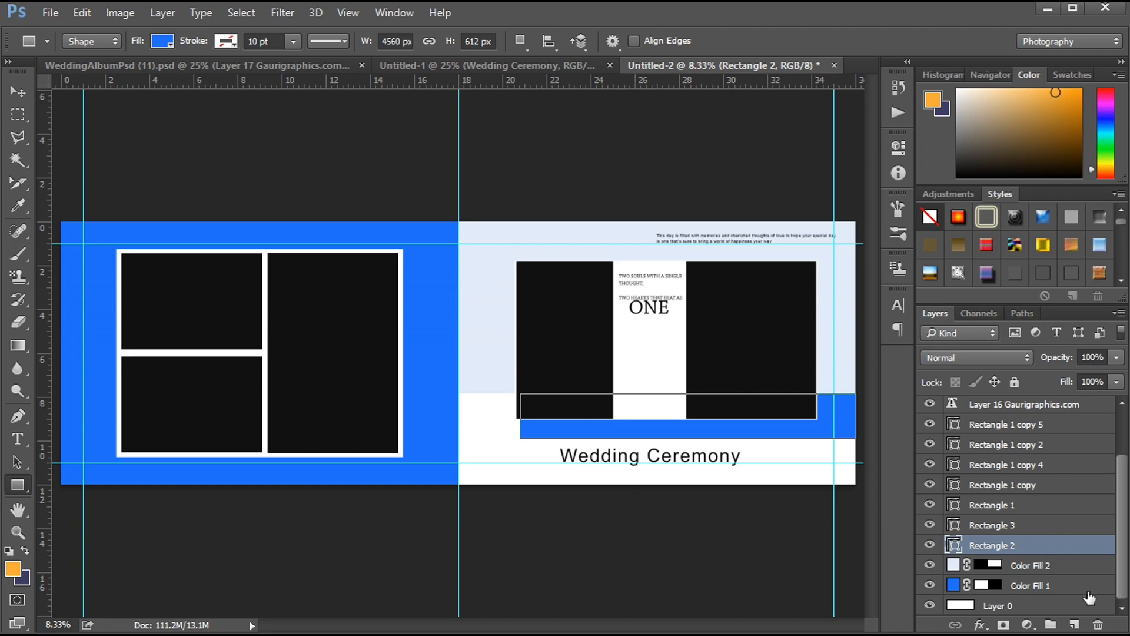
left_click(1074, 624)
left_click_drag(520, 490, 793, 475)
Fill the thin bottom rectangle with the pale blue color #d5e2f8.
left_click(706, 244)
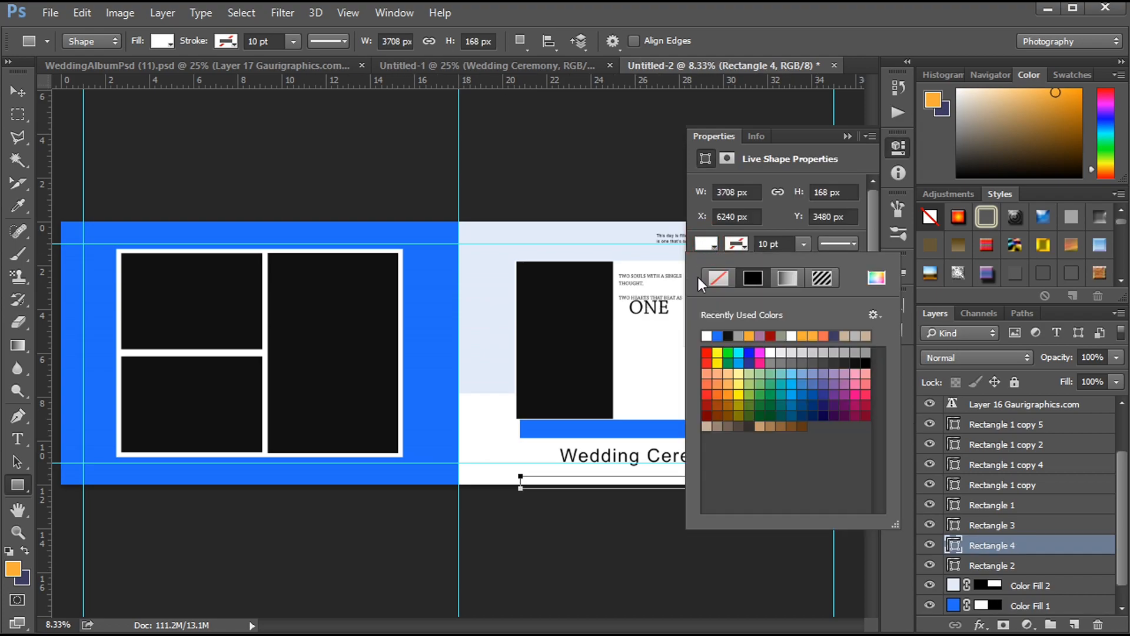
left_click(877, 278)
left_click_drag(500, 105, 531, 294)
left_click(499, 322)
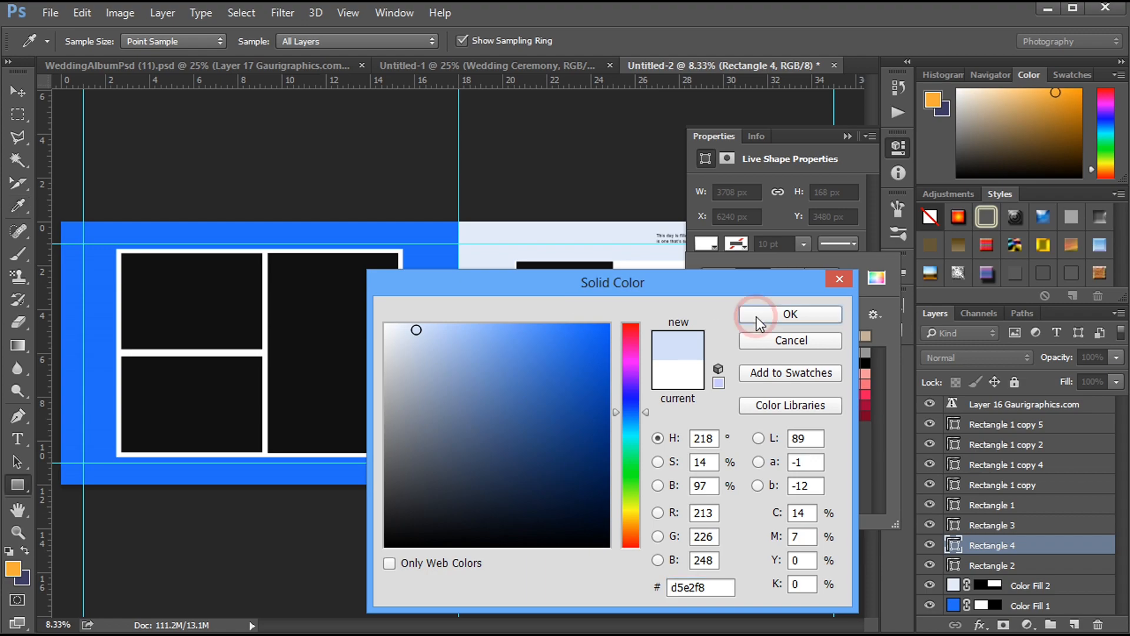
left_click(790, 314)
left_click(848, 136)
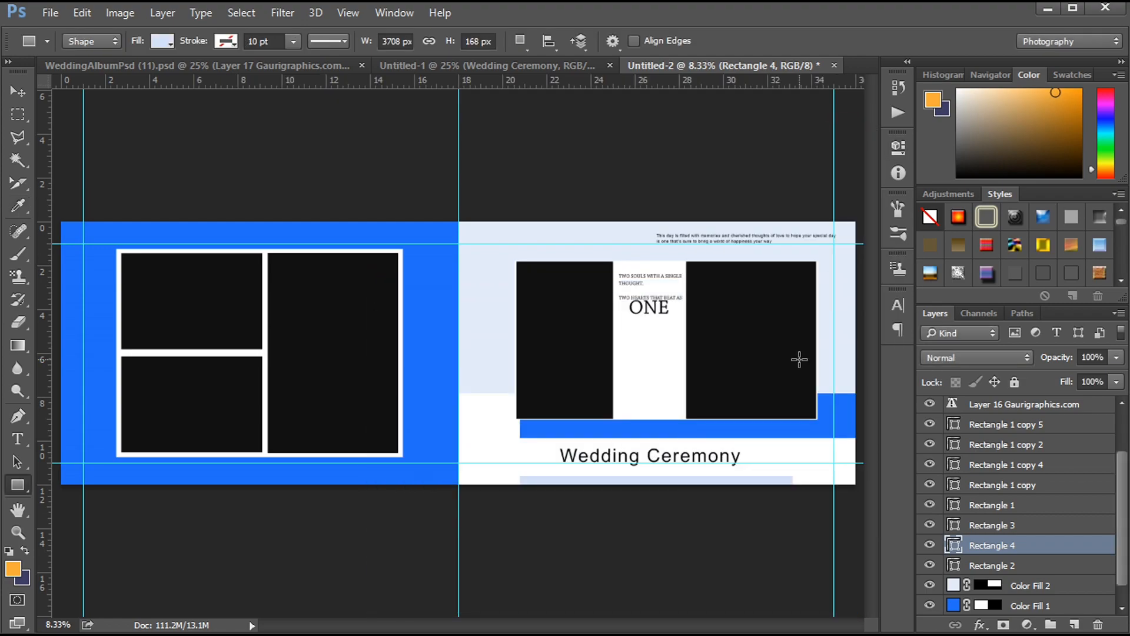
Nudge the thin pale blue rectangle slightly left and up along the right page's bottom edge.
key("v")
key("shift+Up")
key("shift+Up")
key("shift+Up")
key("shift+Up")
key("shift+Up")
key("shift+Up")
key("shift+Up")
key("shift+Up")
key("shift+Up")
key("shift+Up")
key("shift+Left")
key("shift+Left")
key("shift+Left")
key("shift+Left")
key("shift+Left")
key("shift+Down")
key("shift+Down")
key("shift+Down")
key("shift+Down")
key("shift+Down")
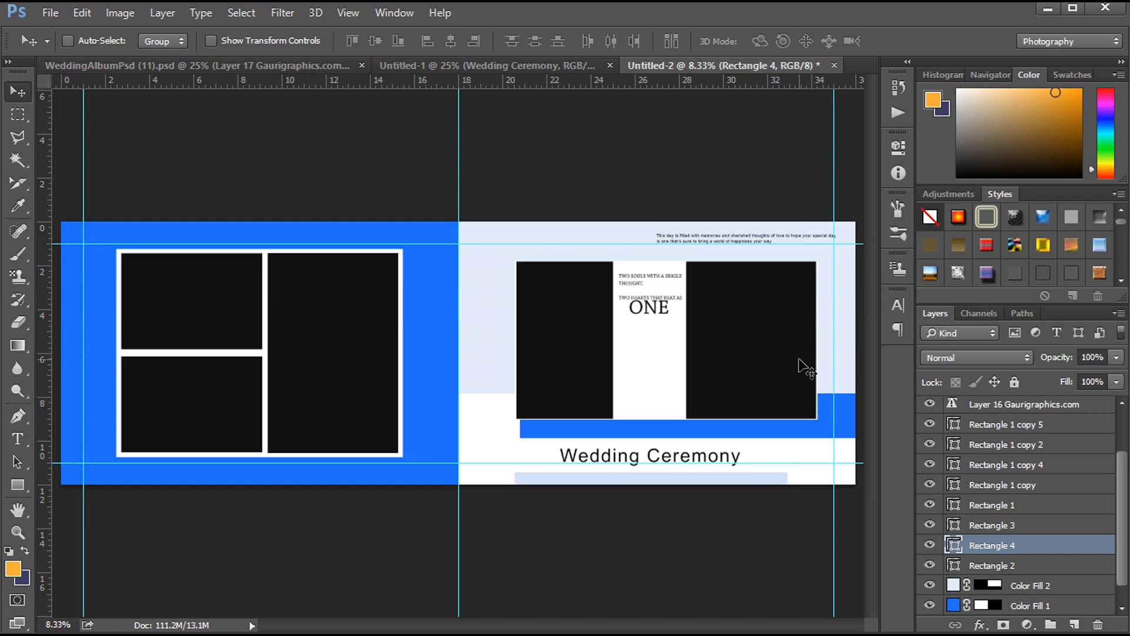
Draw a rectangle about 996 x 1428 px over the lower part of the white middle panel and fill it black.
left_click(18, 482)
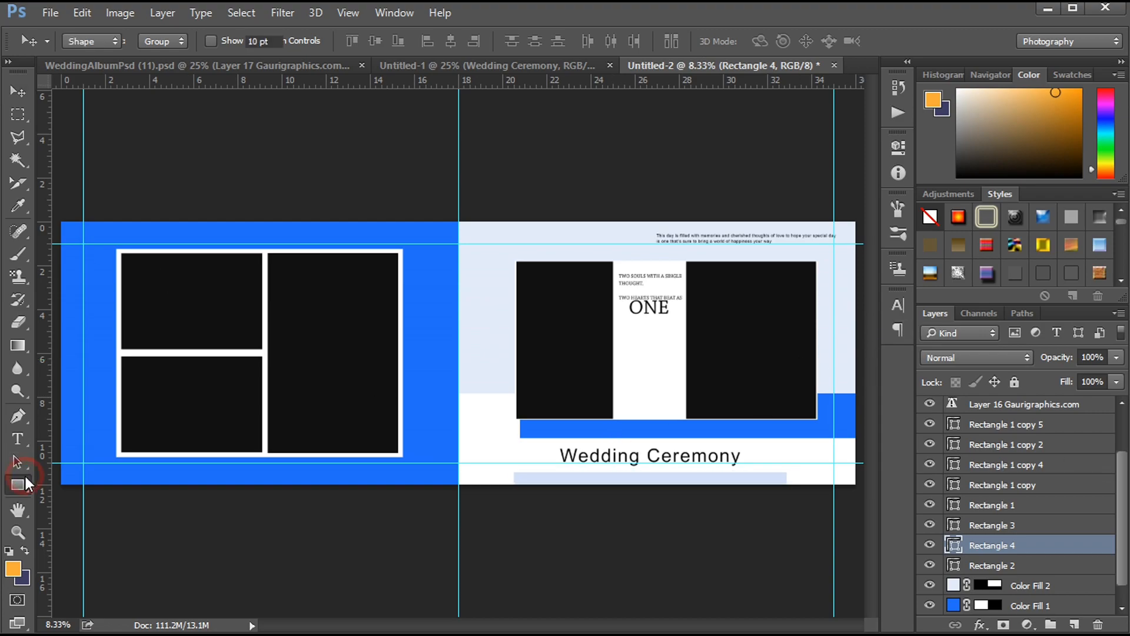
left_click_drag(613, 326, 686, 437)
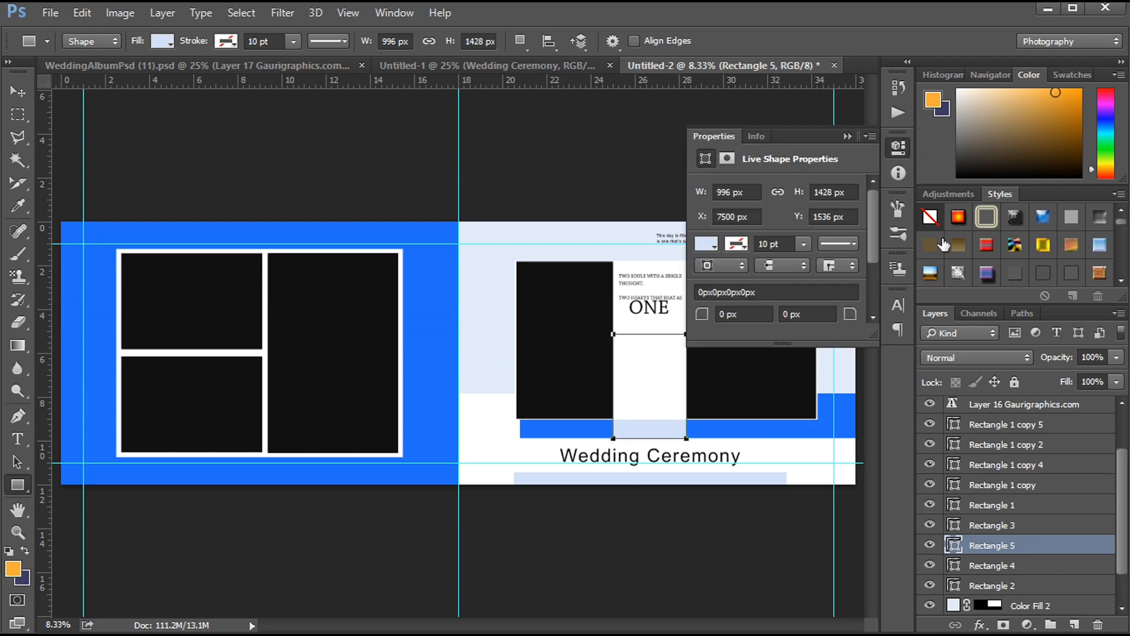
left_click(706, 245)
left_click(707, 336)
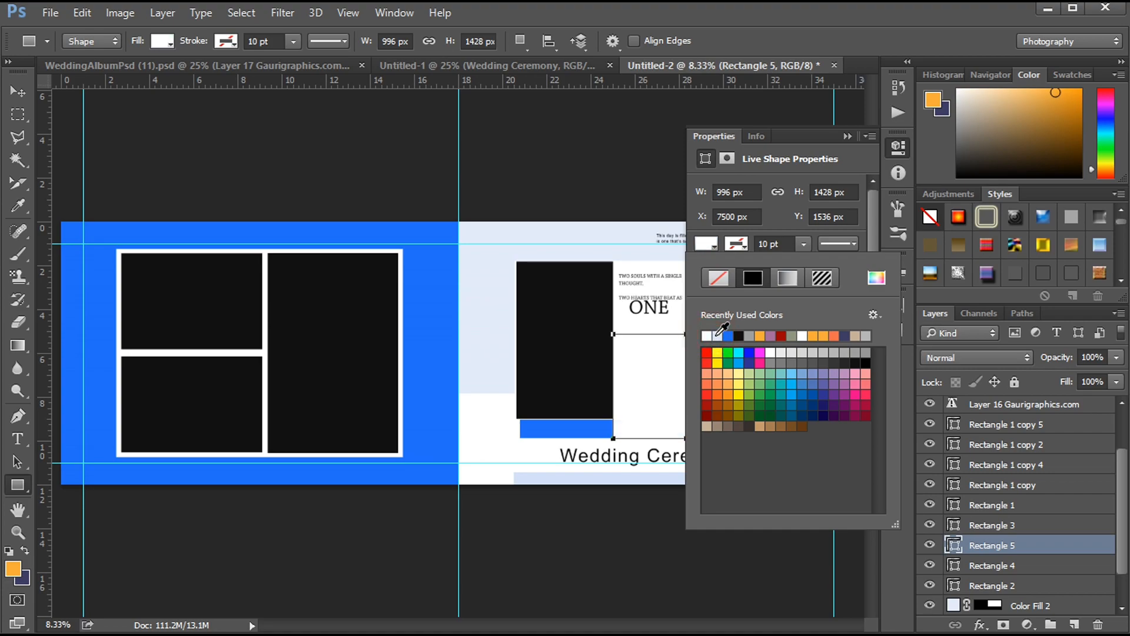
left_click(739, 336)
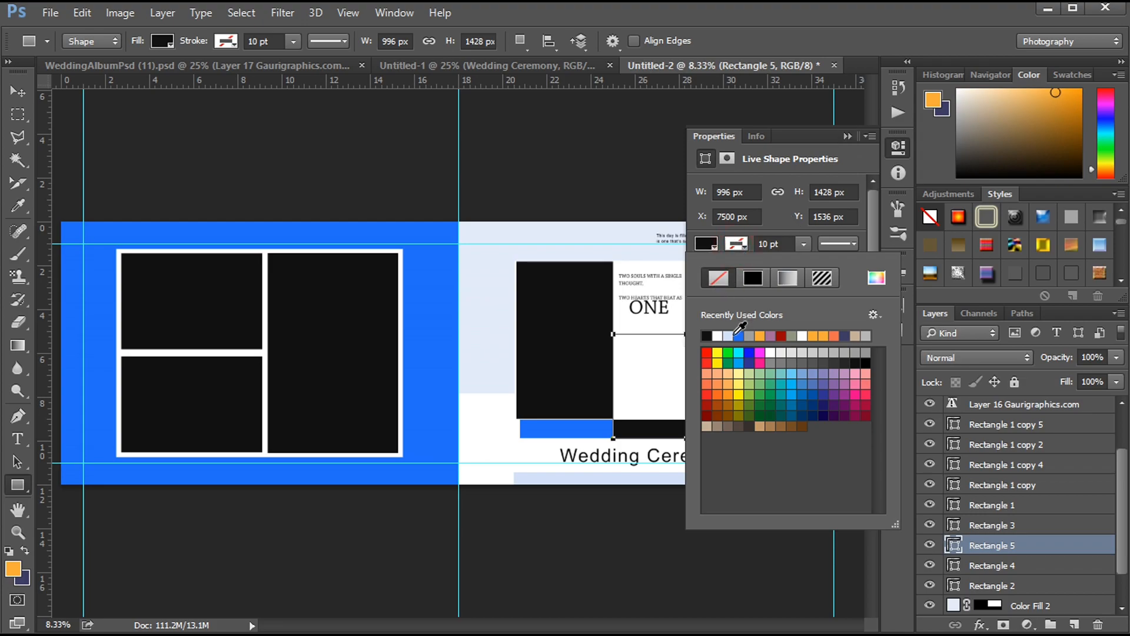
Give the new black rectangle a white 20 pt stroke and move its layer above Rectangle 1 copy 5.
left_click(719, 335)
left_click_drag(789, 244, 750, 246)
type("20pt")
key("Return")
left_click(848, 136)
left_click_drag(1001, 547, 988, 417)
key("Return")
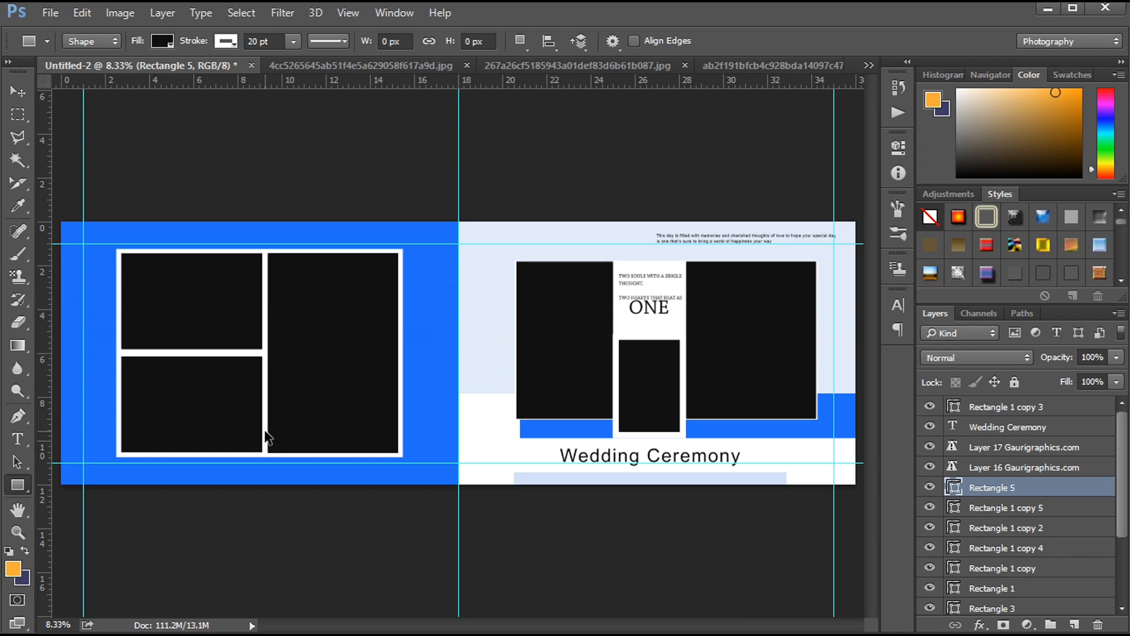
Enlarge the left page's white frame from its center to about 4060 x 2967 px.
left_click(265, 436, "ctrl")
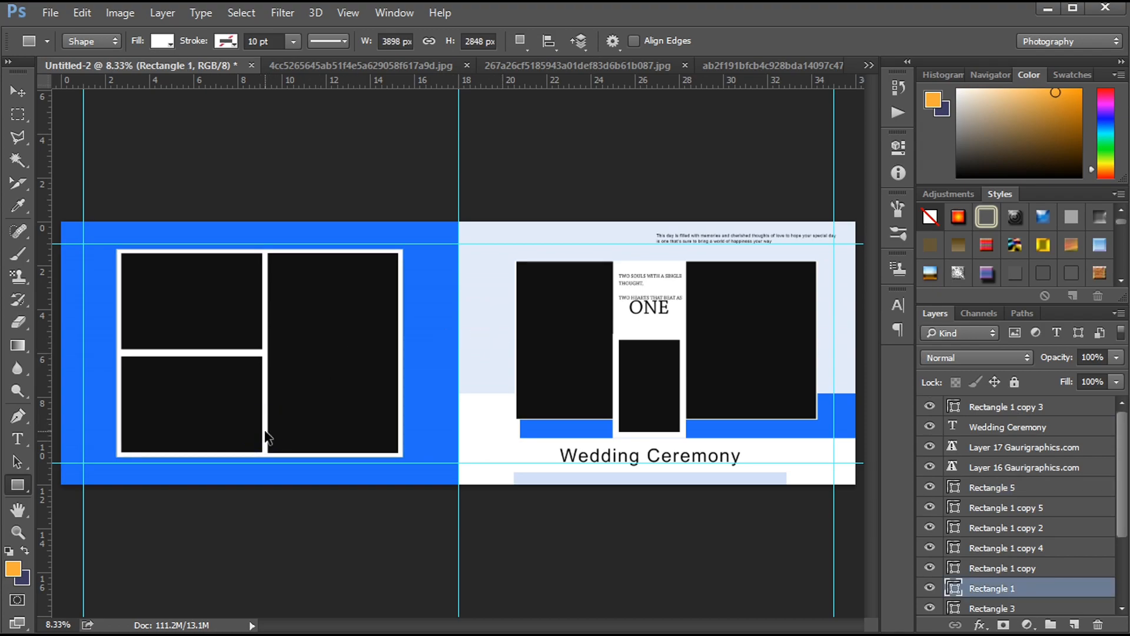
key("ctrl+t")
left_click_drag(401, 457, 408, 463)
key("Return")
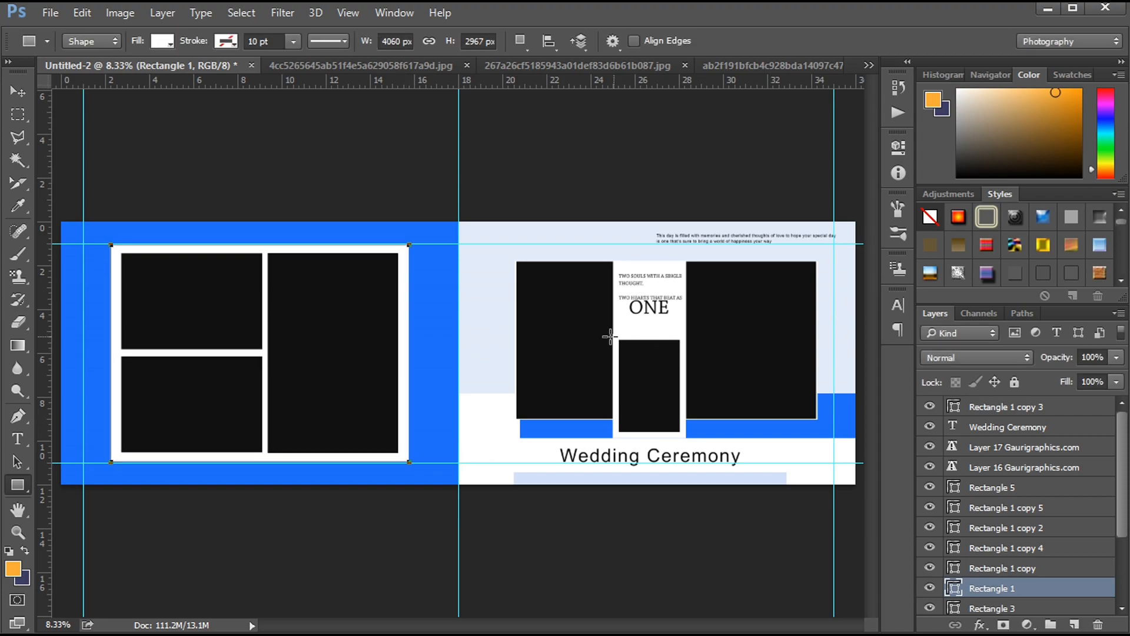
Copy the floral archway photo into Untitled-2, placing it over the right page's left placeholder, and close the source image.
left_click(556, 341, "ctrl")
left_click(419, 64)
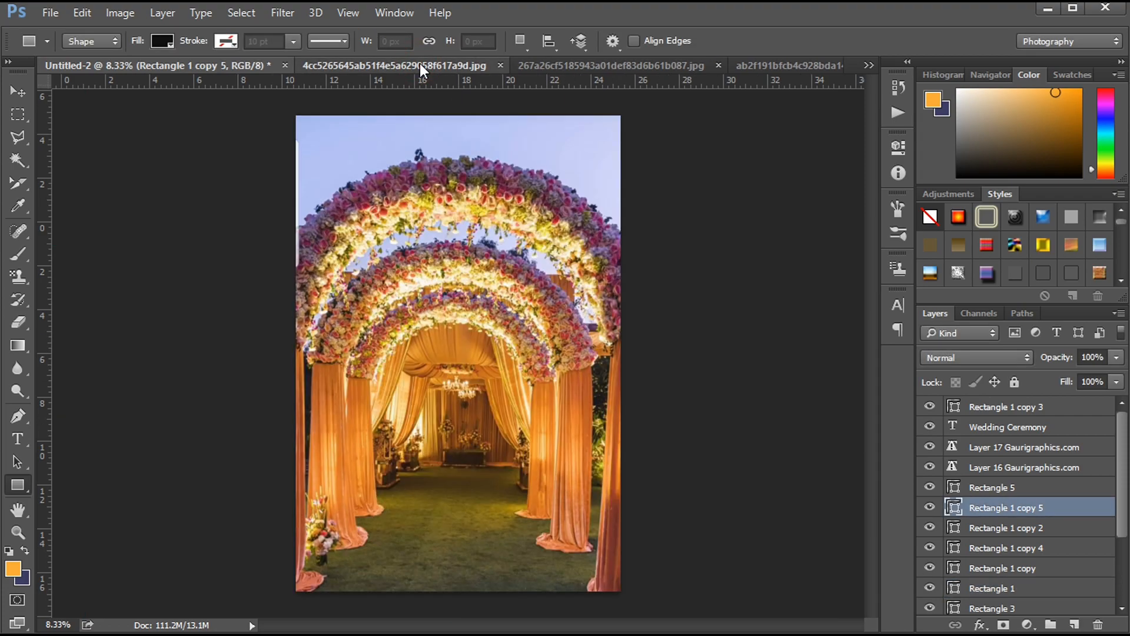
left_click(486, 65)
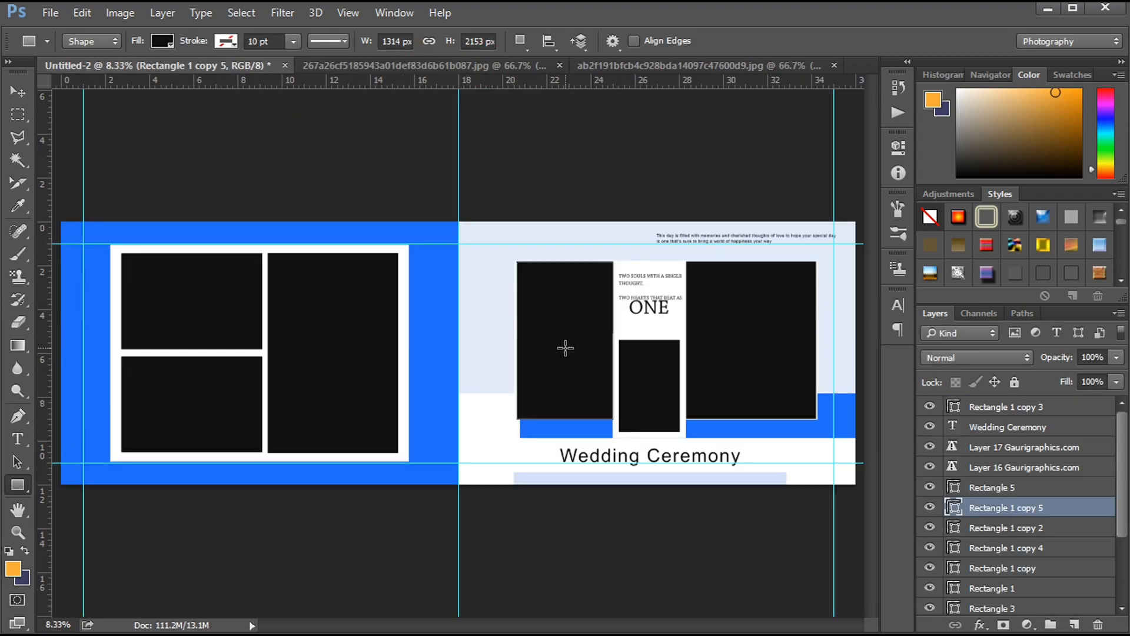
key("ctrl+v")
key("v")
left_click_drag(550, 335, 603, 259)
Scale the archway photo to cover the left placeholder and clip it to Rectangle 1 copy 5.
key("ctrl+t")
left_click_drag(567, 307, 580, 306)
left_click_drag(616, 260, 621, 251)
left_click_drag(614, 311, 614, 321)
key("Return")
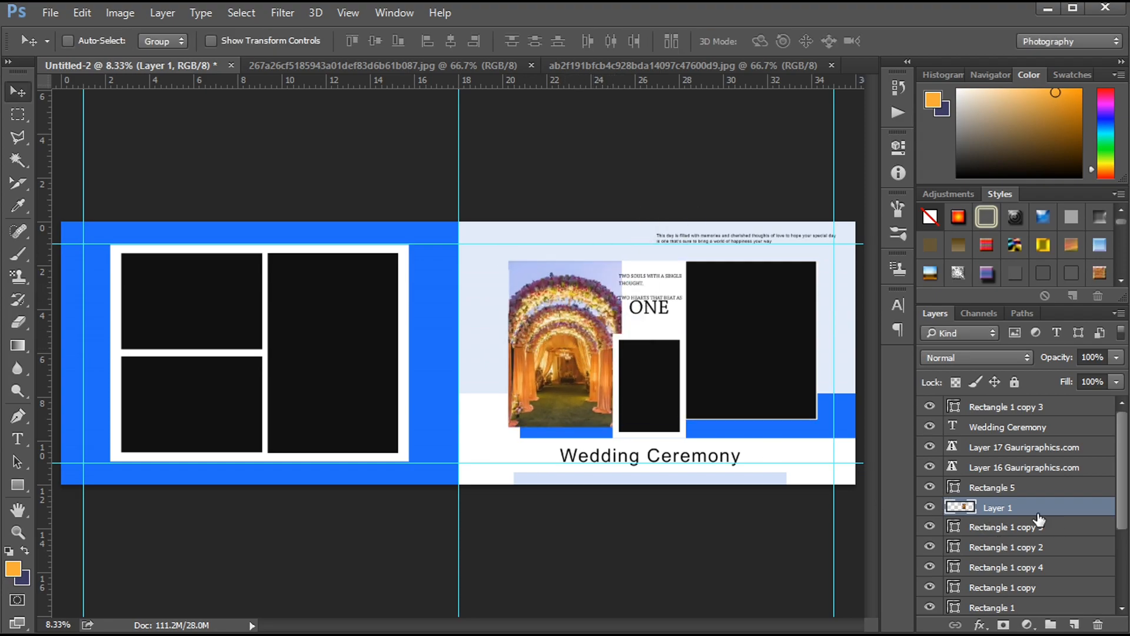
left_click(1024, 515, "alt")
Shrink the clipped archway photo slightly and nudge it left within its placeholder.
key("ctrl+t")
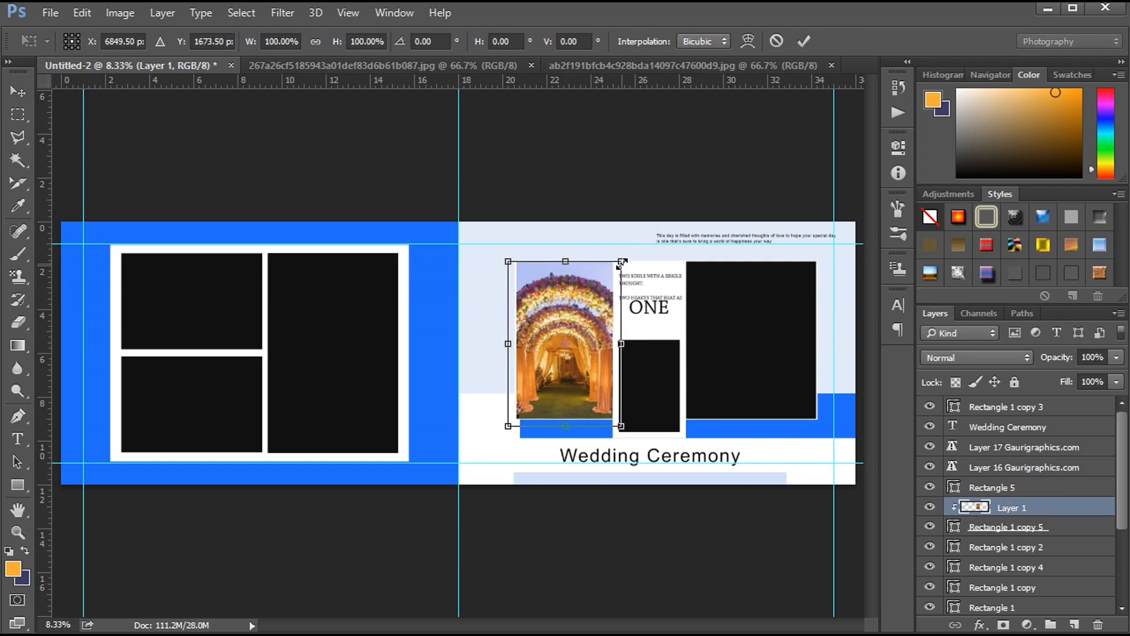
left_click_drag(508, 426, 514, 418)
key("shift+Left")
key("shift+Left")
key("shift+Left")
key("shift+Left")
key("shift+Left")
key("shift+Left")
key("Return")
Copy the wedding stage photo into the right page's right placeholder and clip it to Rectangle 1 copy 4.
left_click(769, 361, "ctrl")
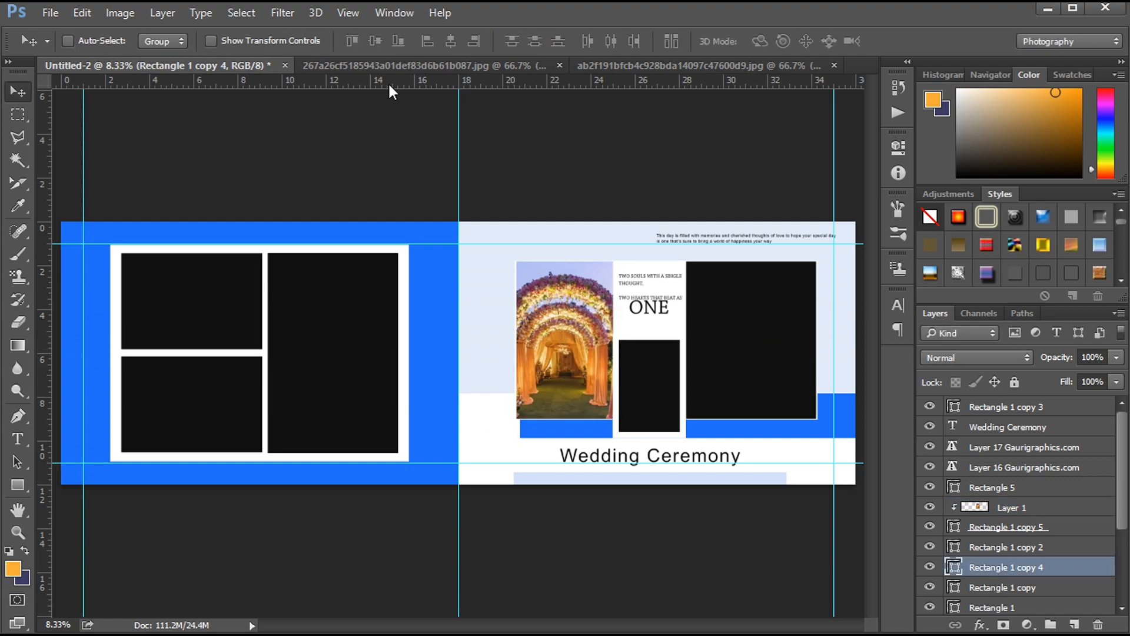
left_click(372, 66)
key("ctrl+a")
left_click(220, 66)
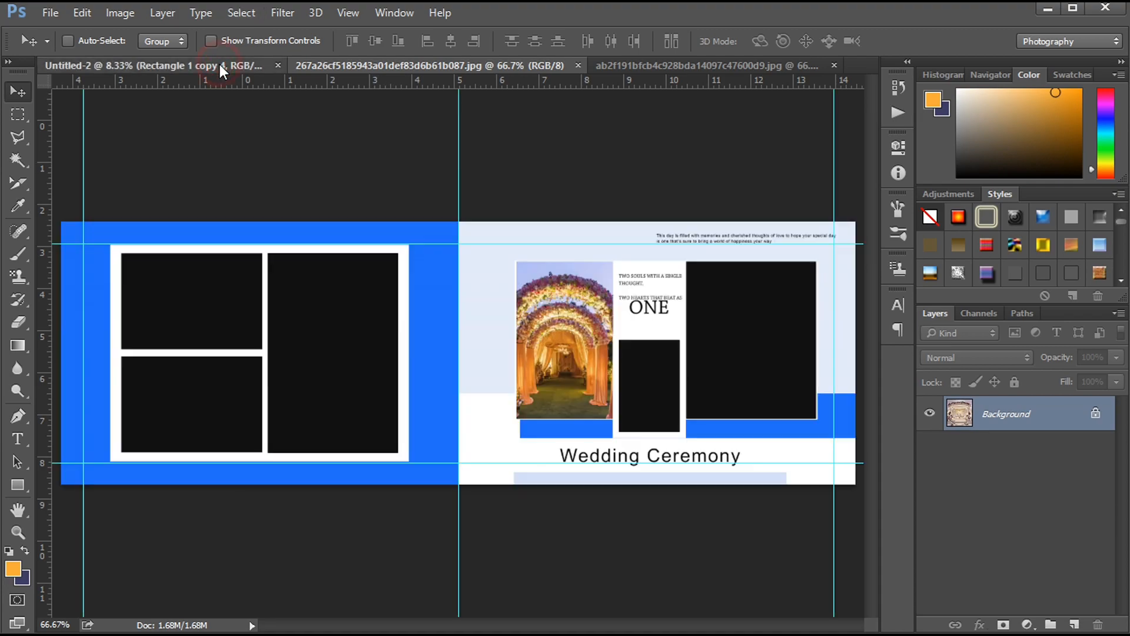
key("ctrl+v")
left_click_drag(542, 315, 824, 283)
left_click(1004, 577, "alt")
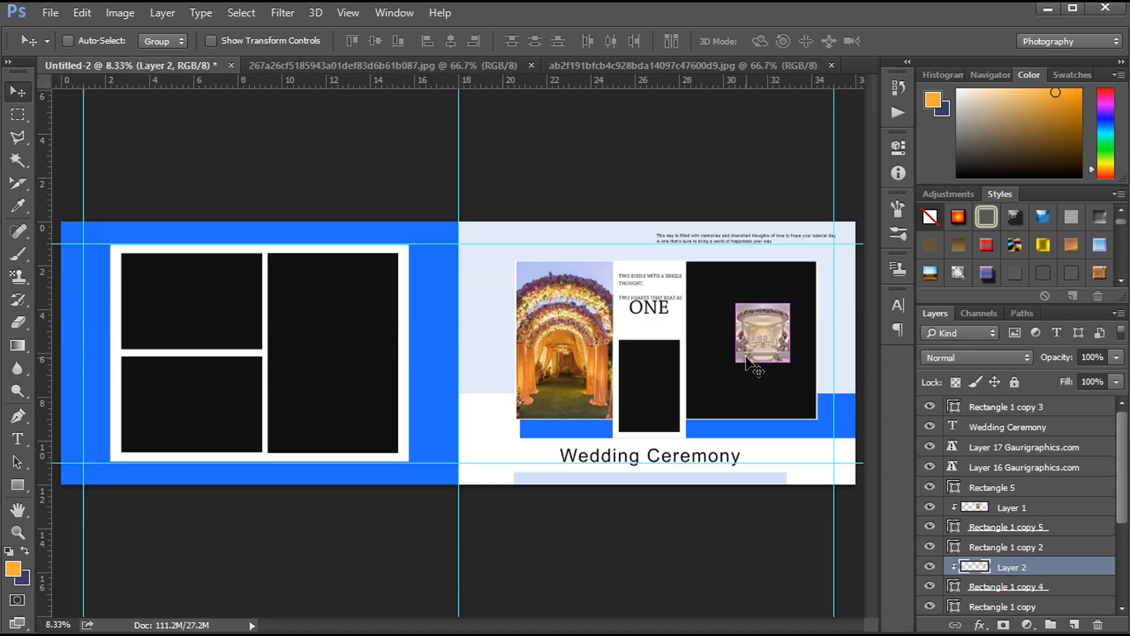
Enlarge the wedding stage photo to a little over 267% and position it to fill its placeholder.
key("ctrl+t")
left_click_drag(736, 304, 679, 268)
left_click_drag(771, 315, 762, 319)
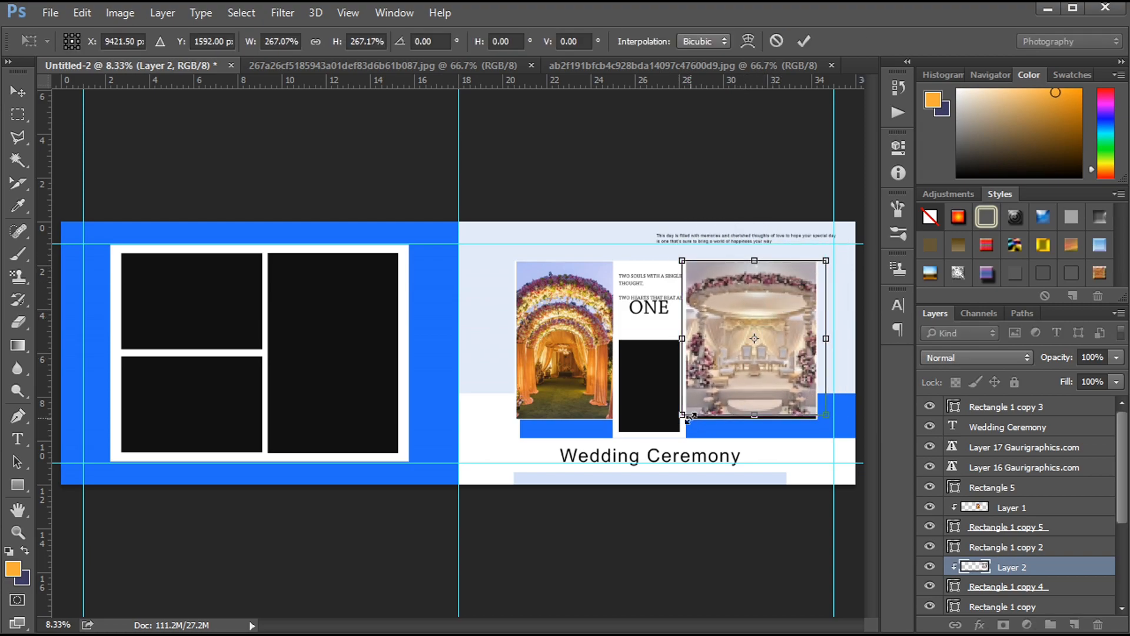
left_click_drag(683, 416, 683, 422)
key("Return")
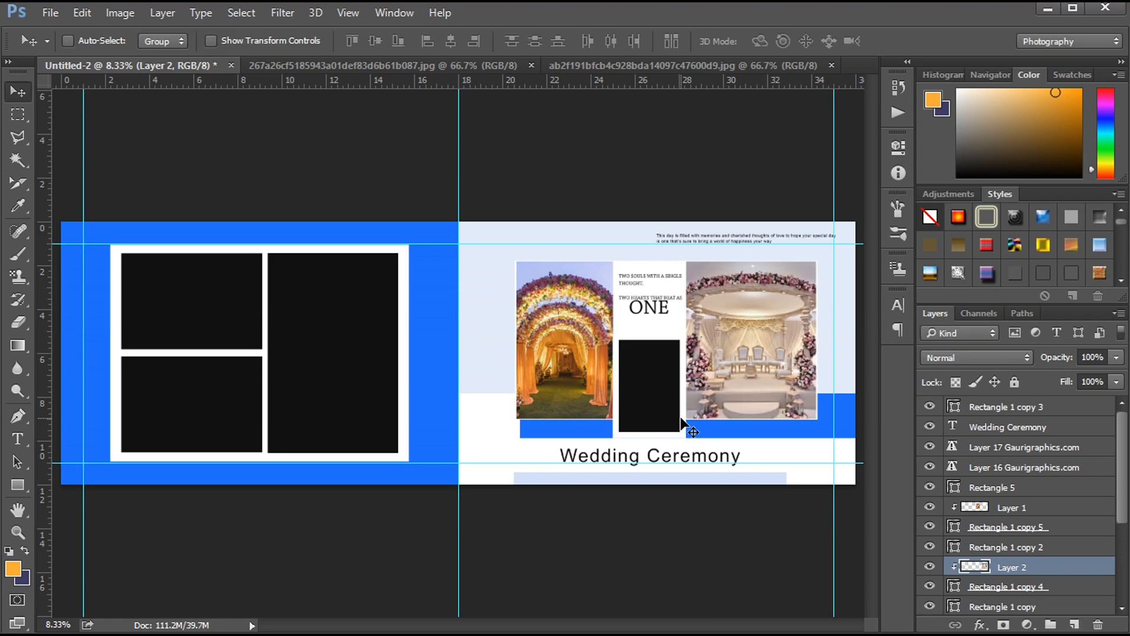
Close the stage image, then copy the photo from the remaining JPG onto the small middle placeholder, Rectangle 5.
left_click(650, 398, "ctrl")
left_click(532, 64)
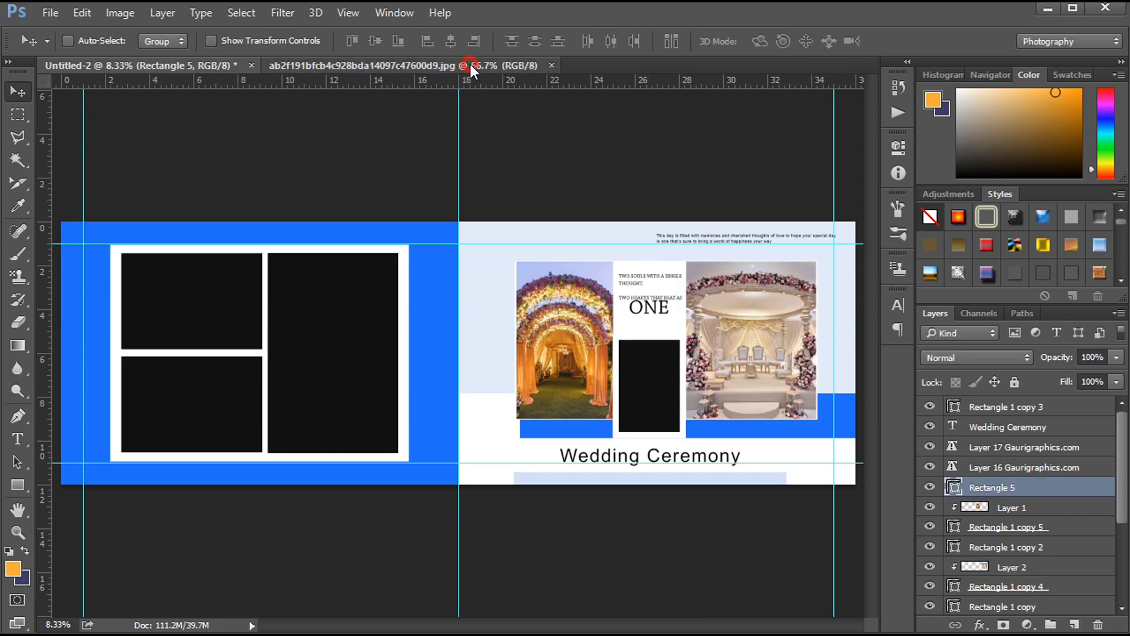
left_click(471, 64)
key("ctrl+a")
left_click(168, 62)
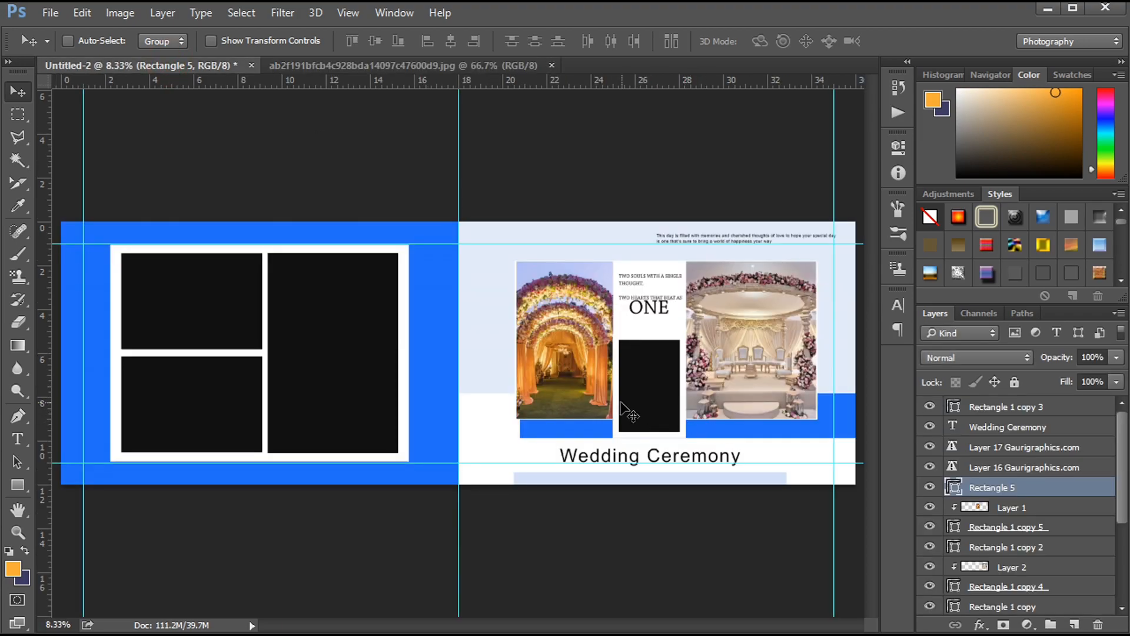
key("ctrl+v")
left_click_drag(471, 353, 655, 384)
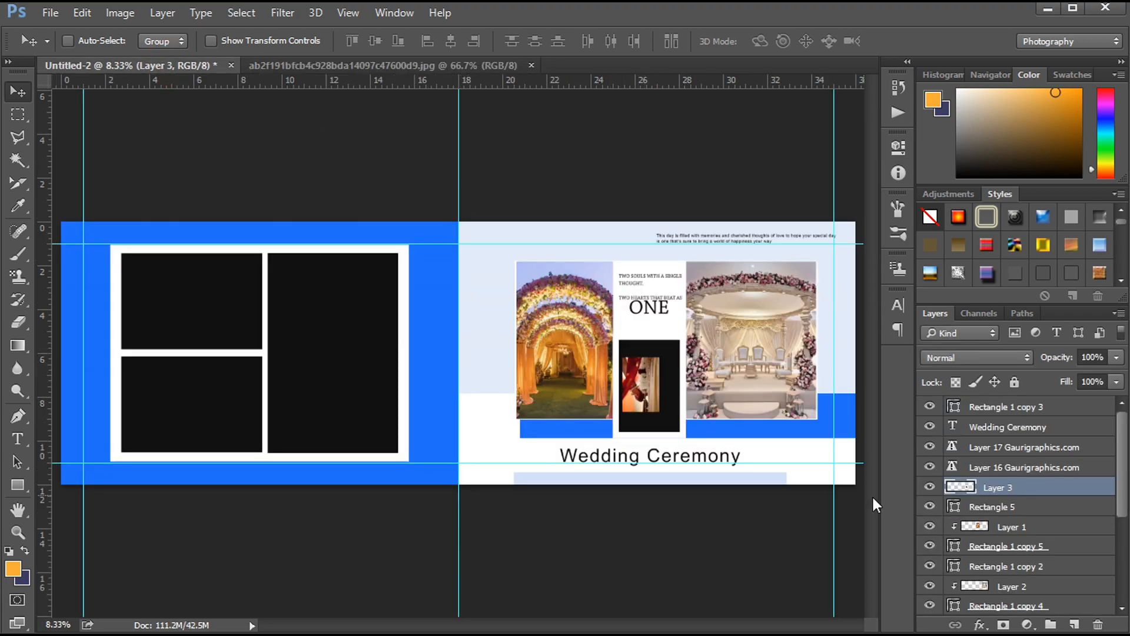
Clip the pasted photo to Rectangle 5 and scale it to about 190% to fill the middle placeholder.
key("ctrl+t")
mouse_move(659, 357)
left_mouse_down()
mouse_move(676, 332)
mouse_move(664, 377)
left_mouse_up()
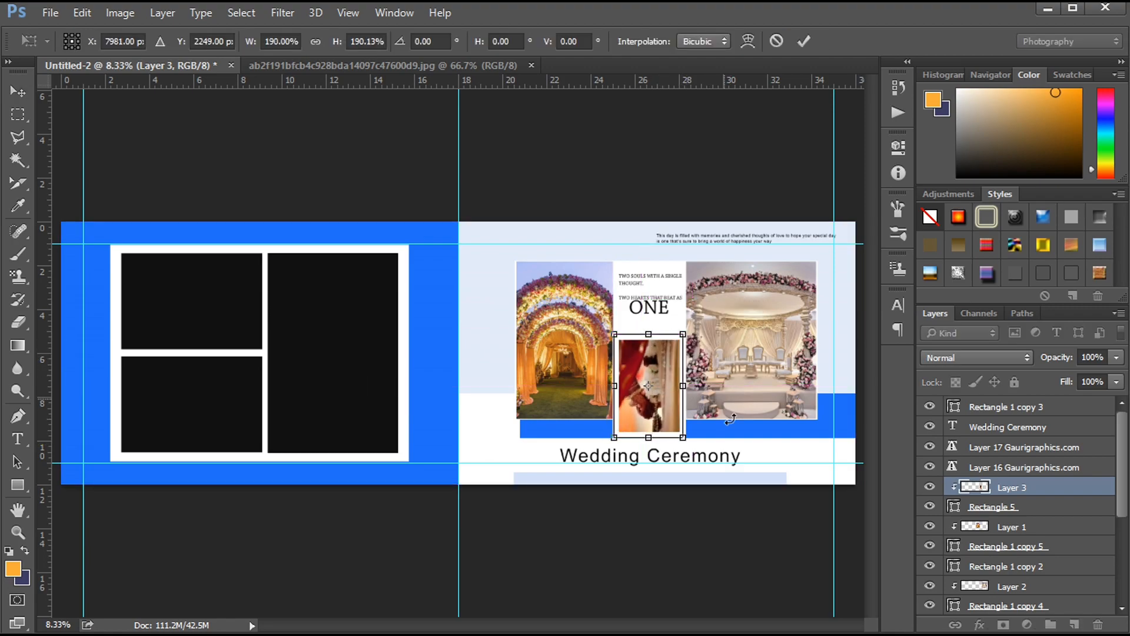
key("Return")
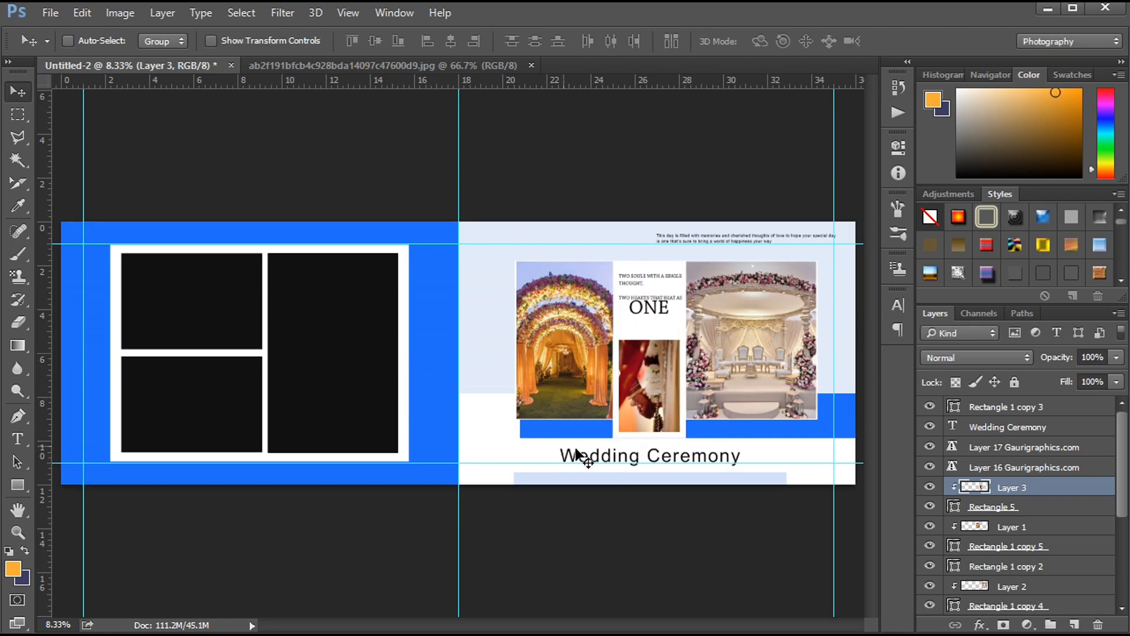
Move the "Wedding Ceremony" title left to line up with the archway photo and extend the blue bar's left end to match.
left_click_drag(575, 459, 534, 481)
left_click(538, 433, "ctrl")
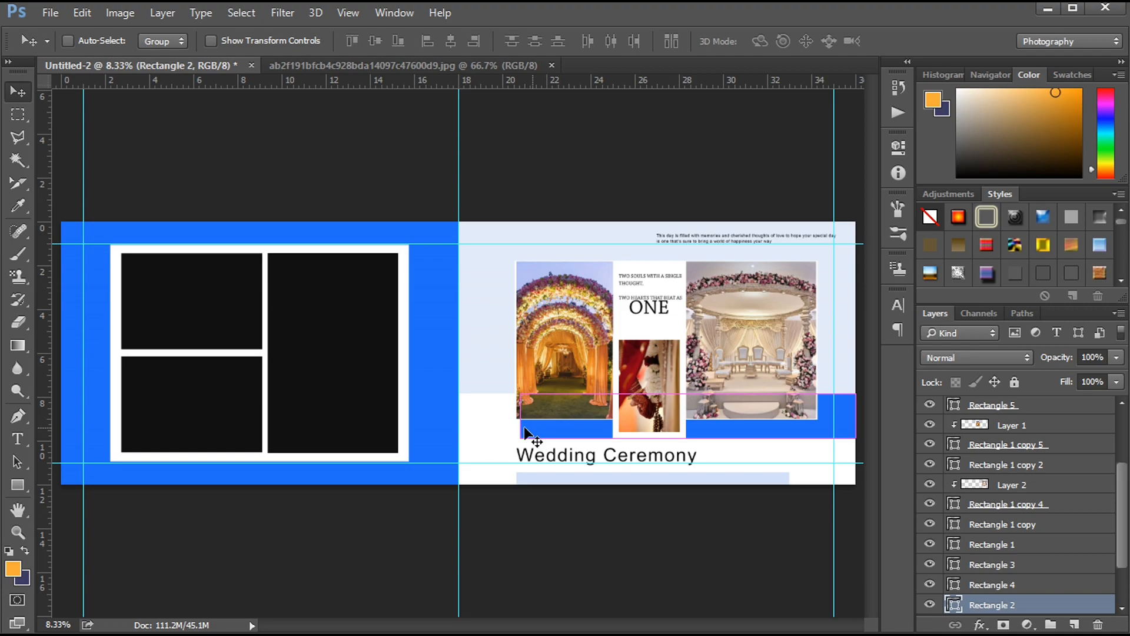
key("ctrl+t")
left_click_drag(524, 418, 516, 415)
key("Return")
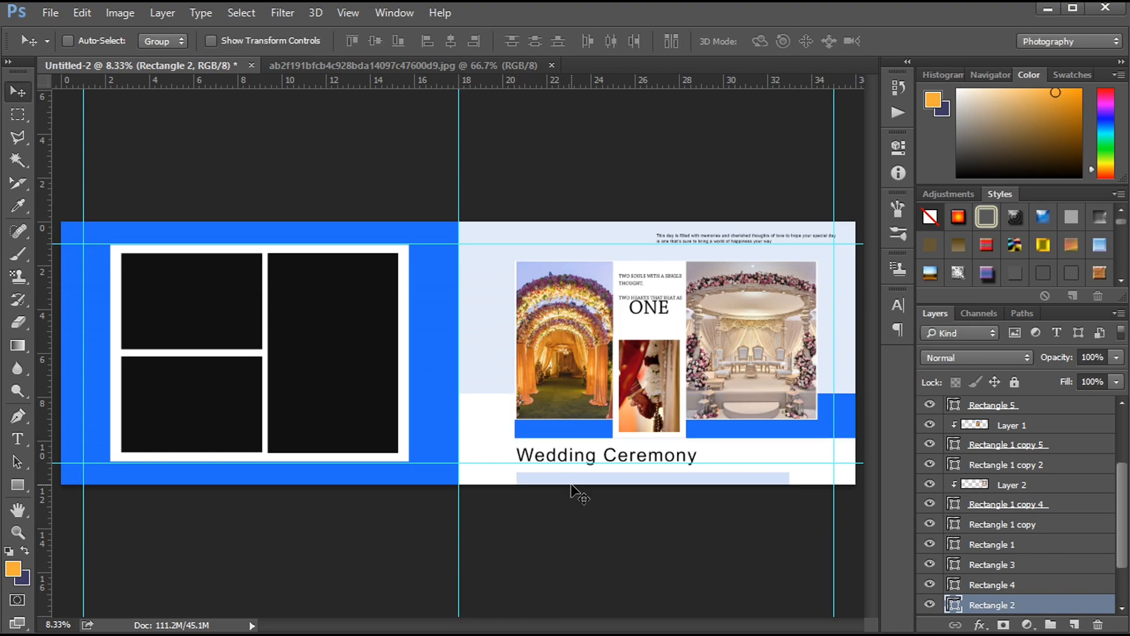
Align the thin pale blue rectangle's left edge with the blue bar using a temporary vertical guide, and hide all guides.
left_click_drag(44, 354, 515, 396)
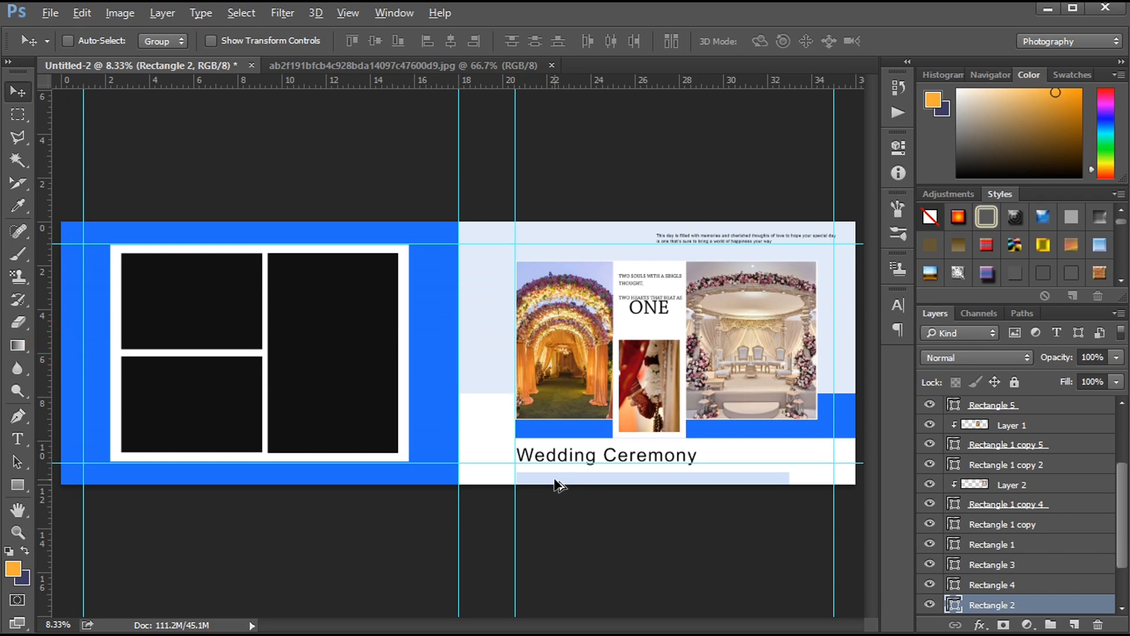
left_click(554, 480, "ctrl")
left_click_drag(516, 134, 45, 165)
key("ctrl+h")
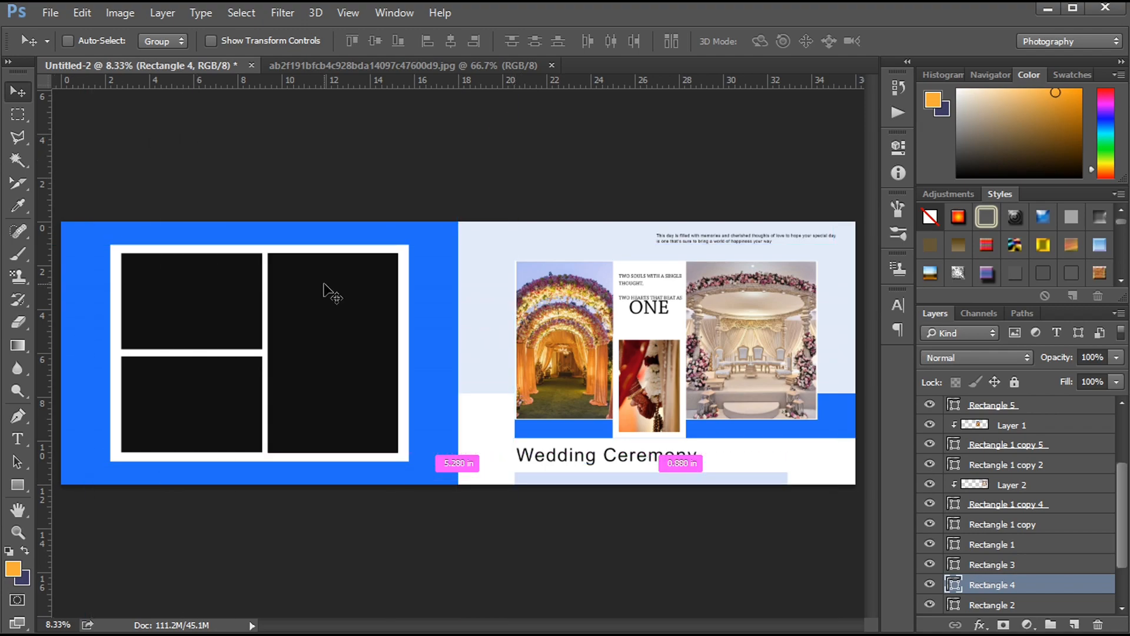